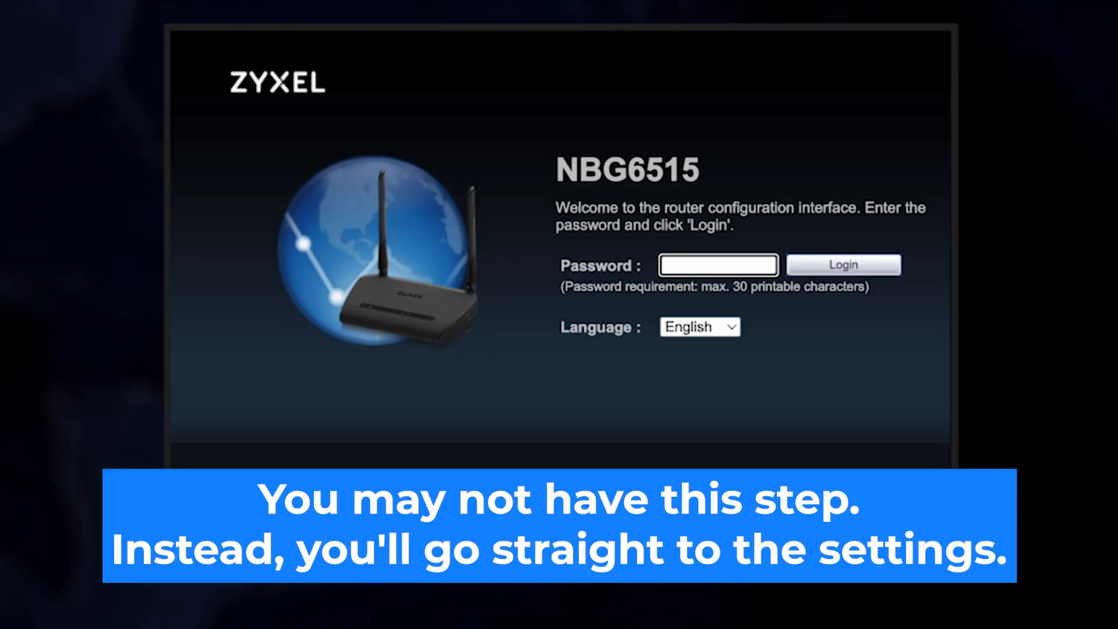
# - Keep English as the interface language, enter the default admin password, and log in
pyautogui.click(726, 325)
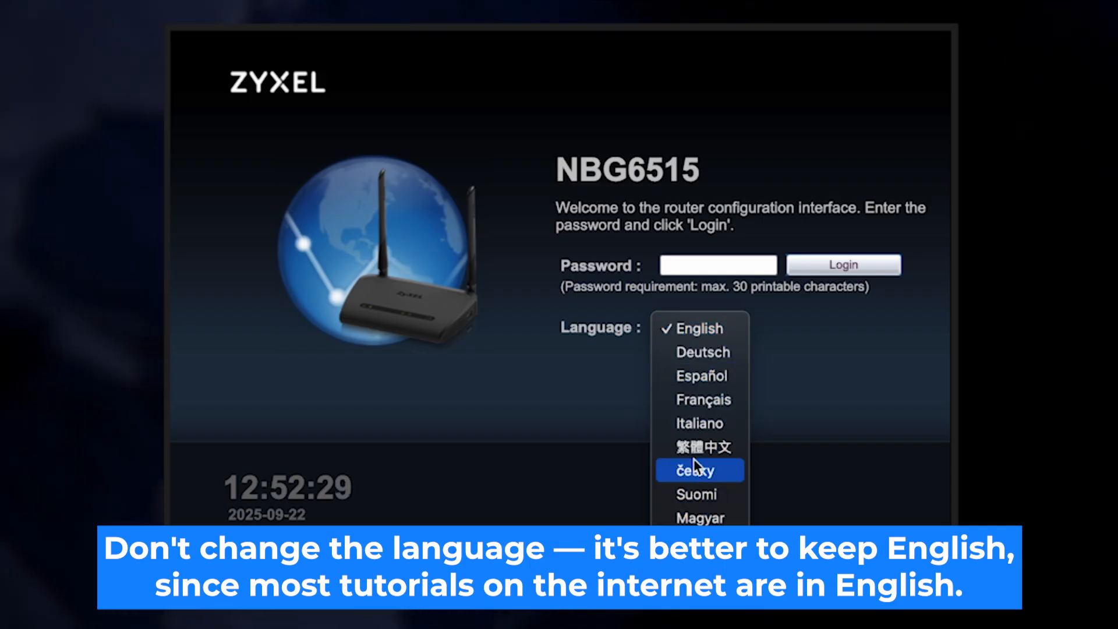
pyautogui.click(717, 328)
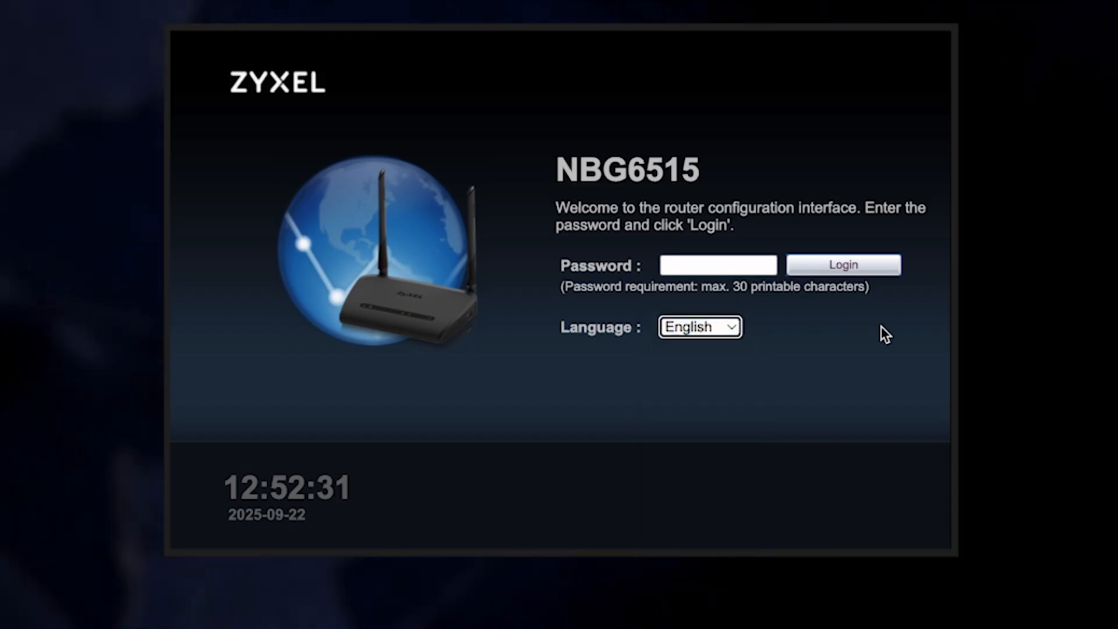
pyautogui.click(735, 265)
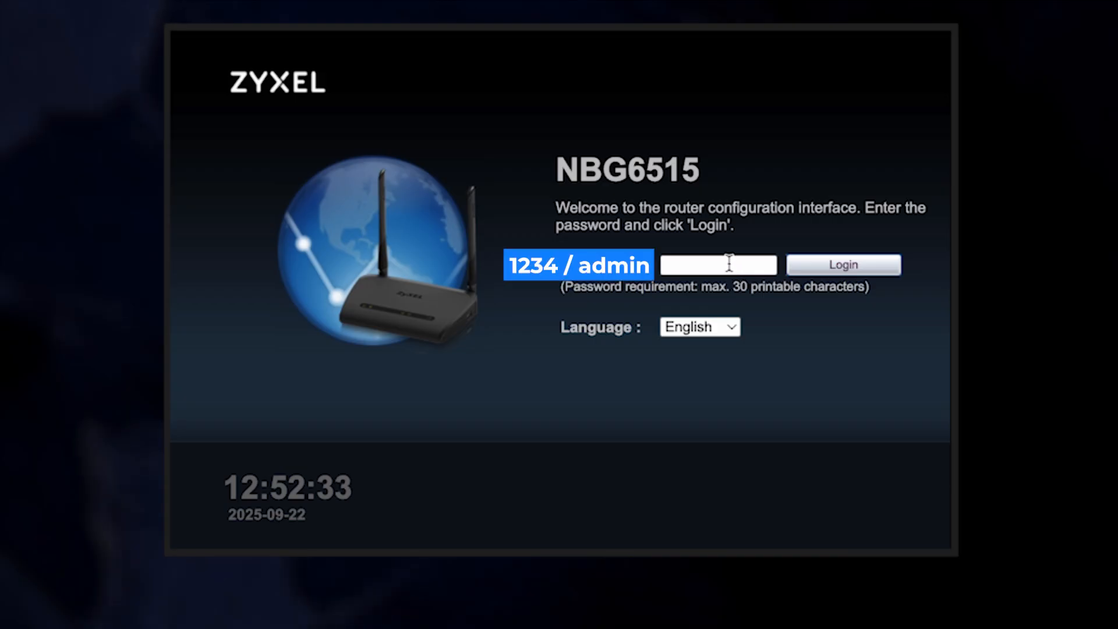
pyautogui.write('123')
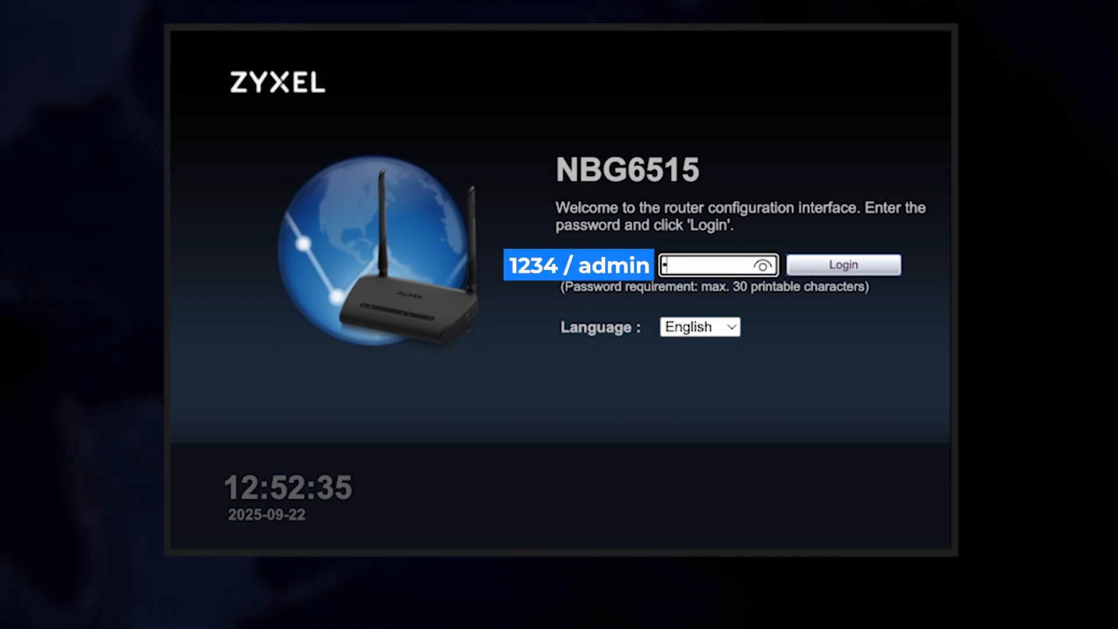
pyautogui.write('4')
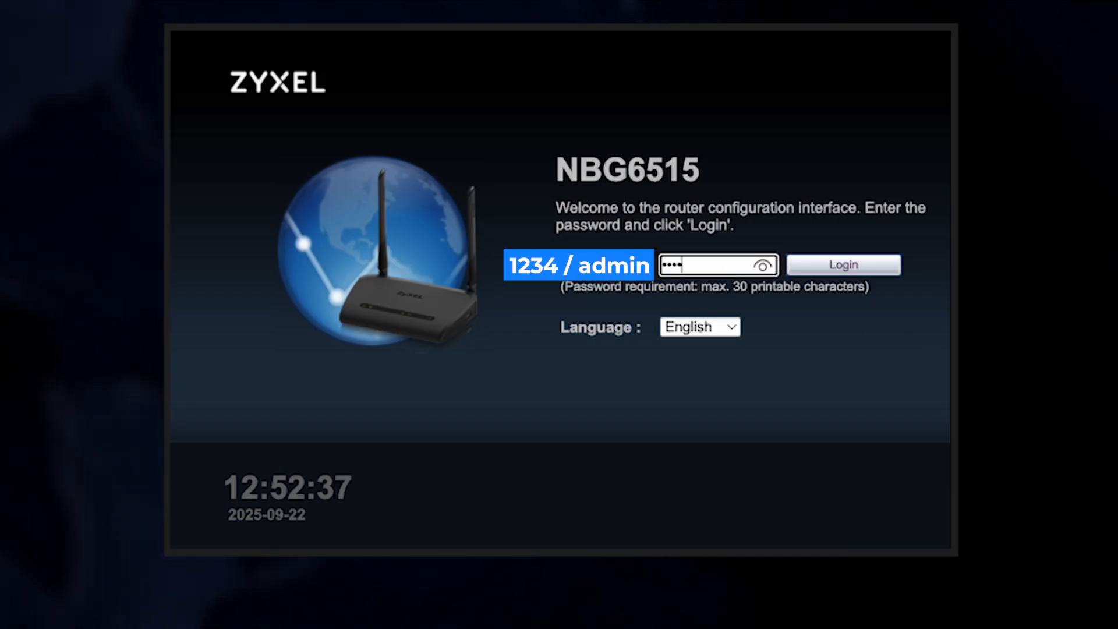
pyautogui.click(763, 266)
pyautogui.click(762, 266)
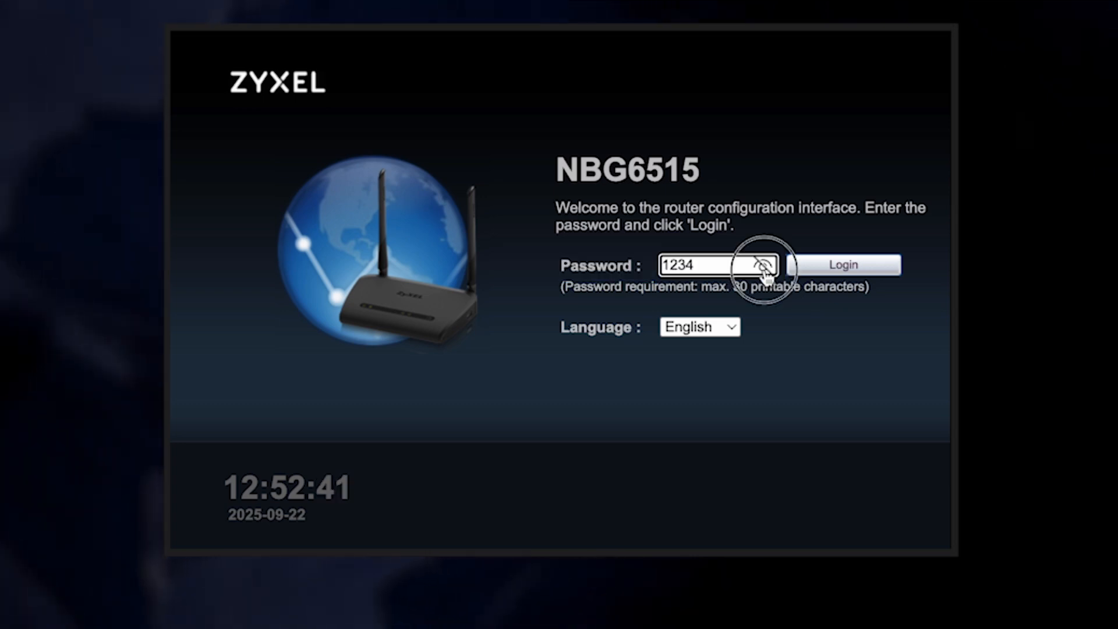
pyautogui.click(826, 269)
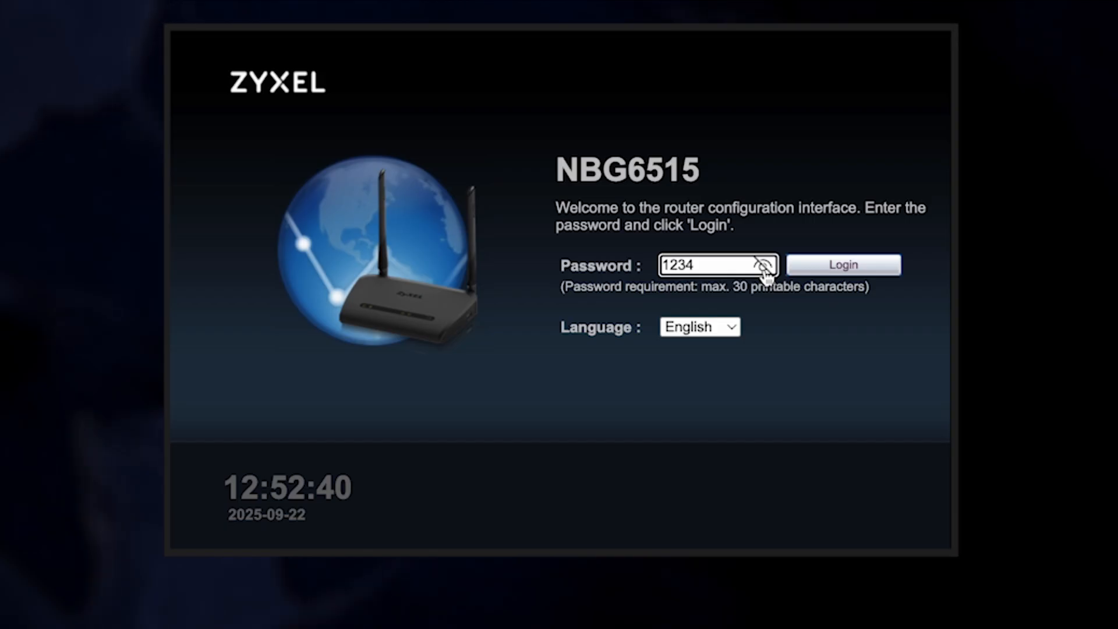
# - Hide the password field and complete the default admin password on the login page
pyautogui.click(764, 267)
pyautogui.click(827, 273)
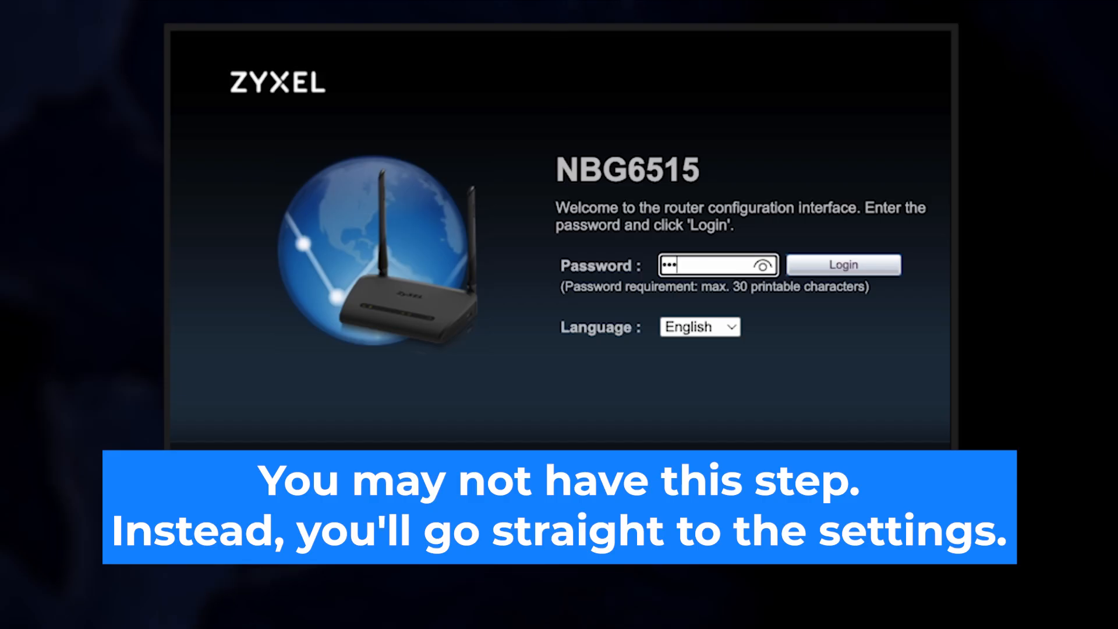
pyautogui.write('4')
# - Check the default password with the eye icon, then log in to the change-password screen
pyautogui.click(763, 267)
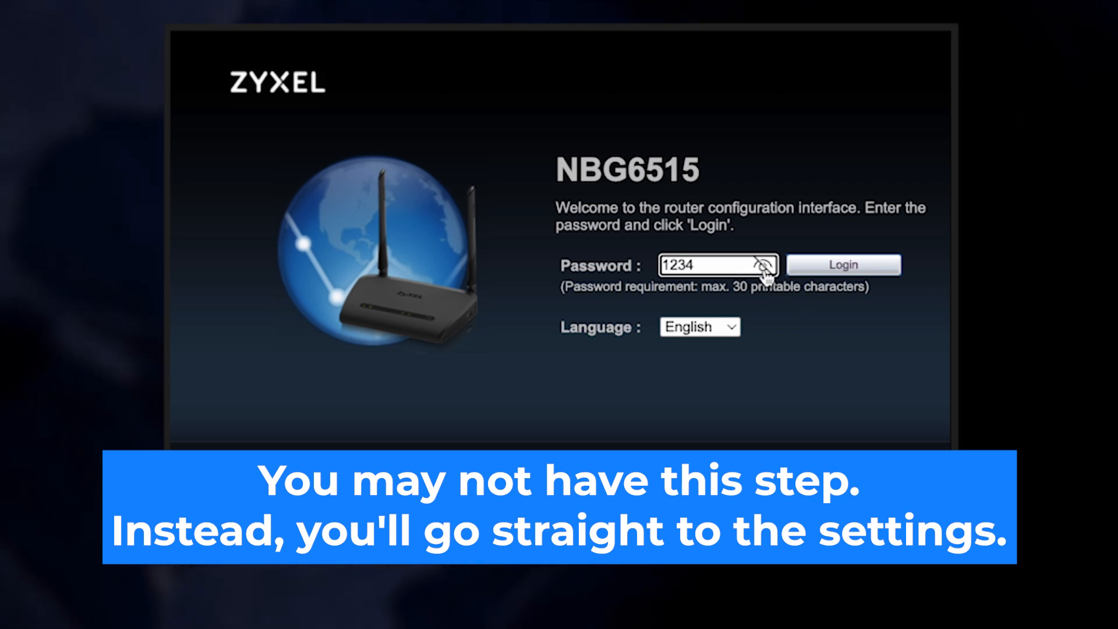
pyautogui.click(763, 267)
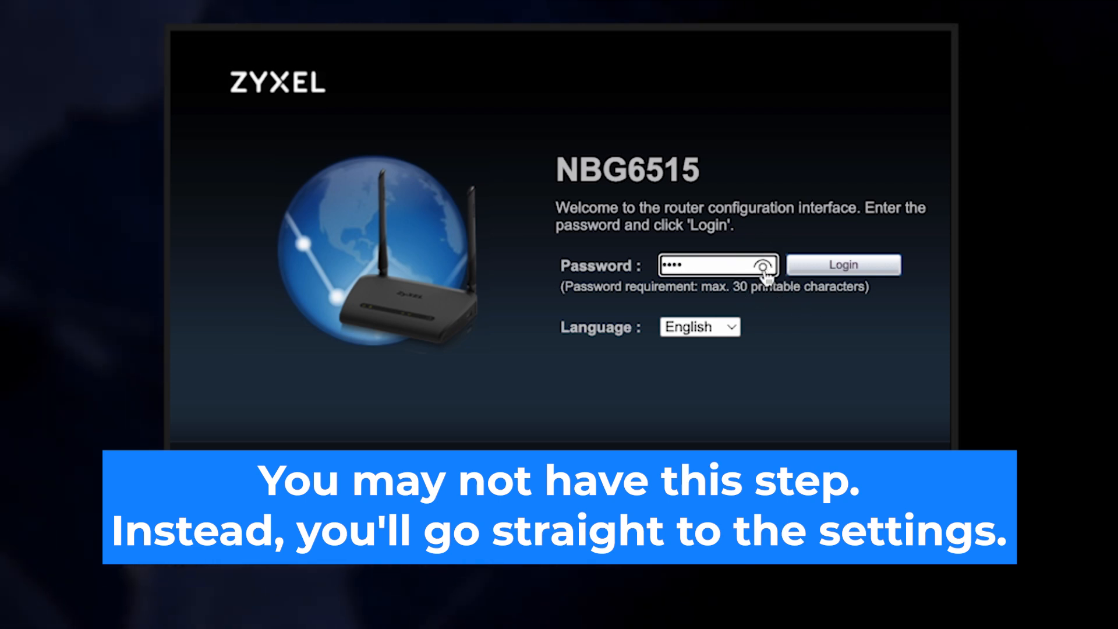
pyautogui.click(824, 266)
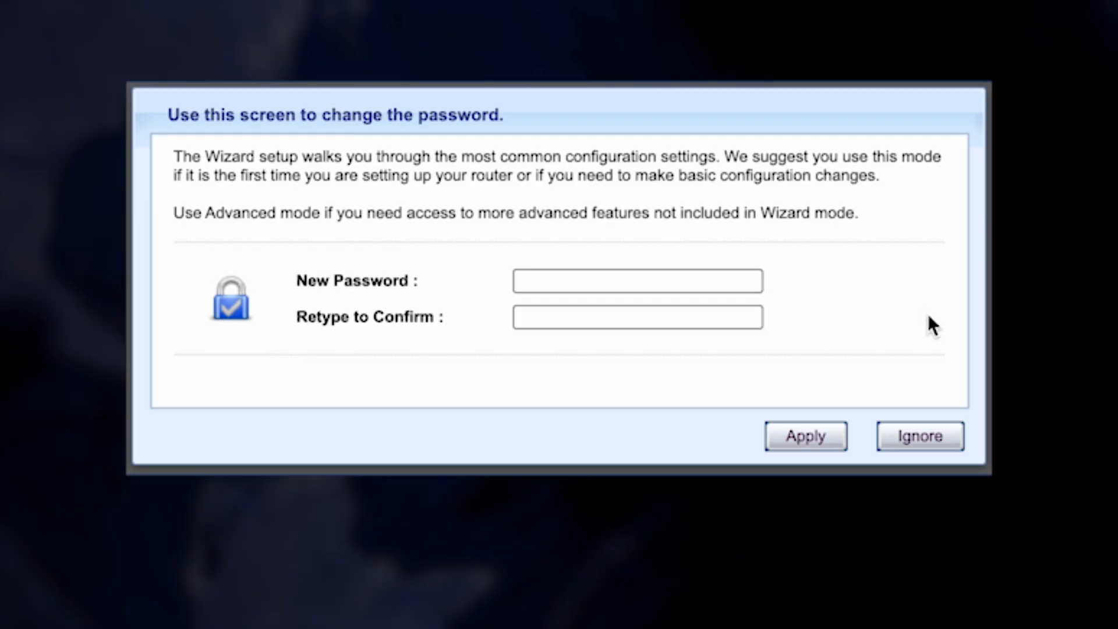
# - Enter the new admin password in both New Password and Retype to Confirm, verify, and apply
pyautogui.click(604, 282)
pyautogui.write('•••')
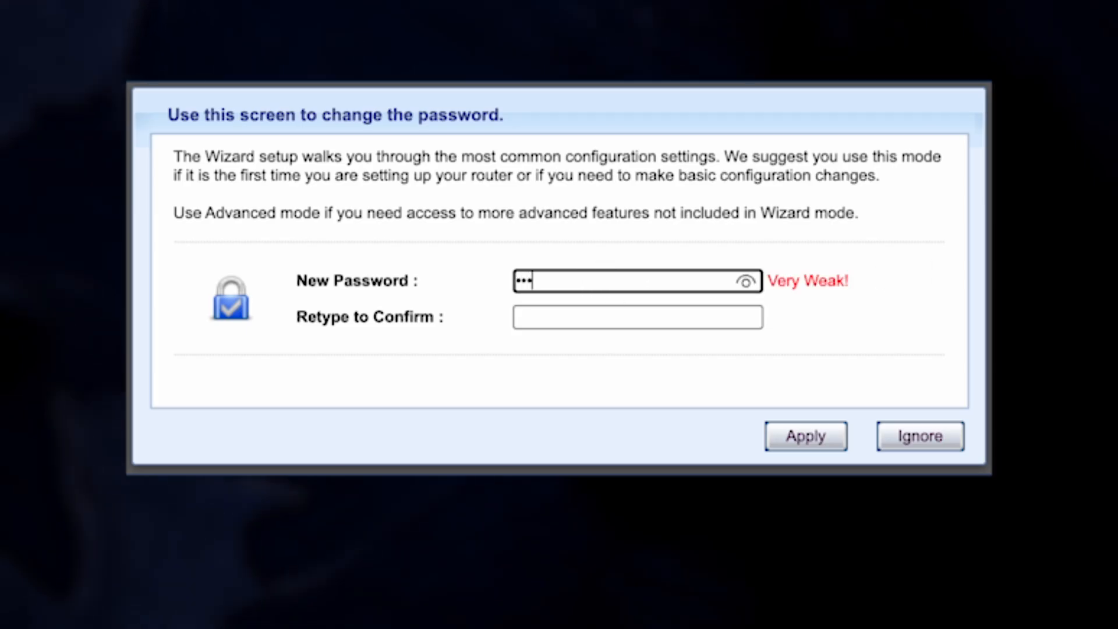
pyautogui.write('••••••')
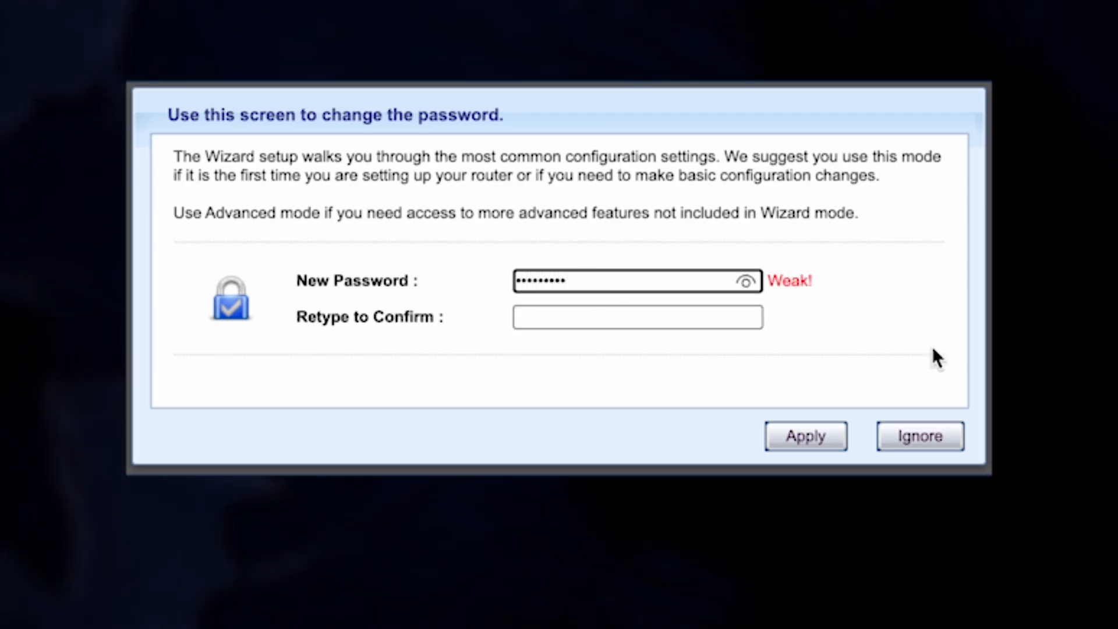
pyautogui.click(699, 321)
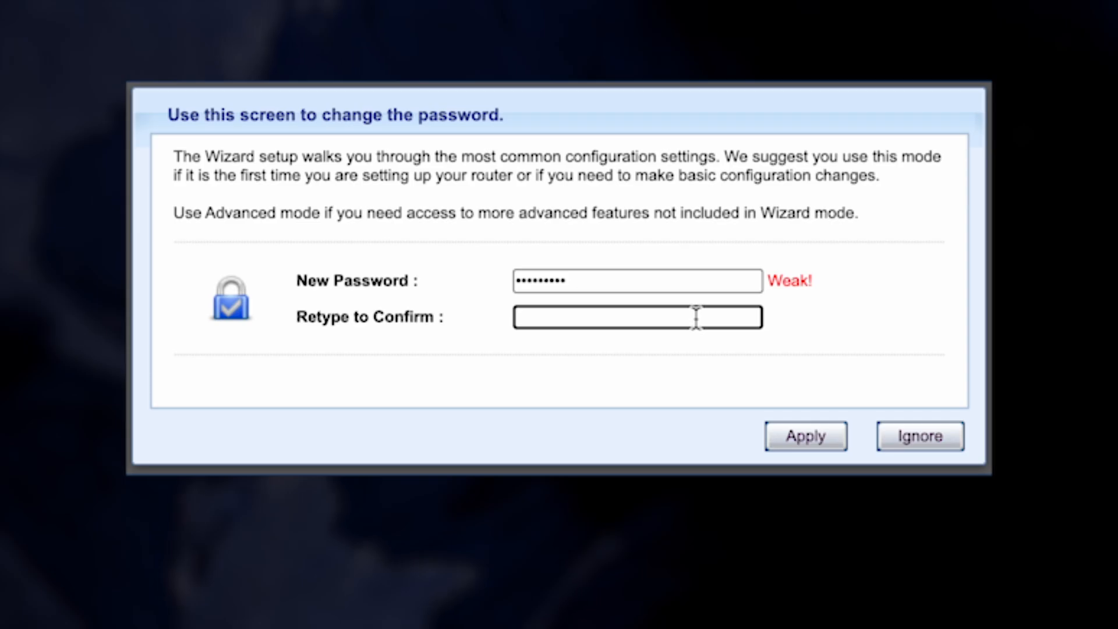
pyautogui.write('•••••••••')
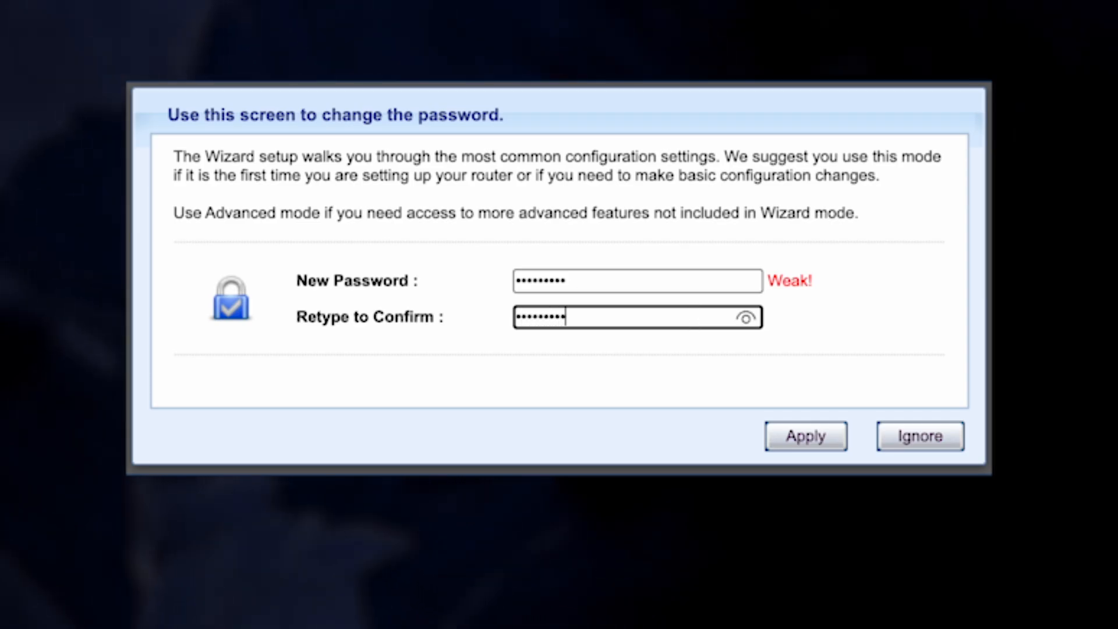
pyautogui.click(745, 318)
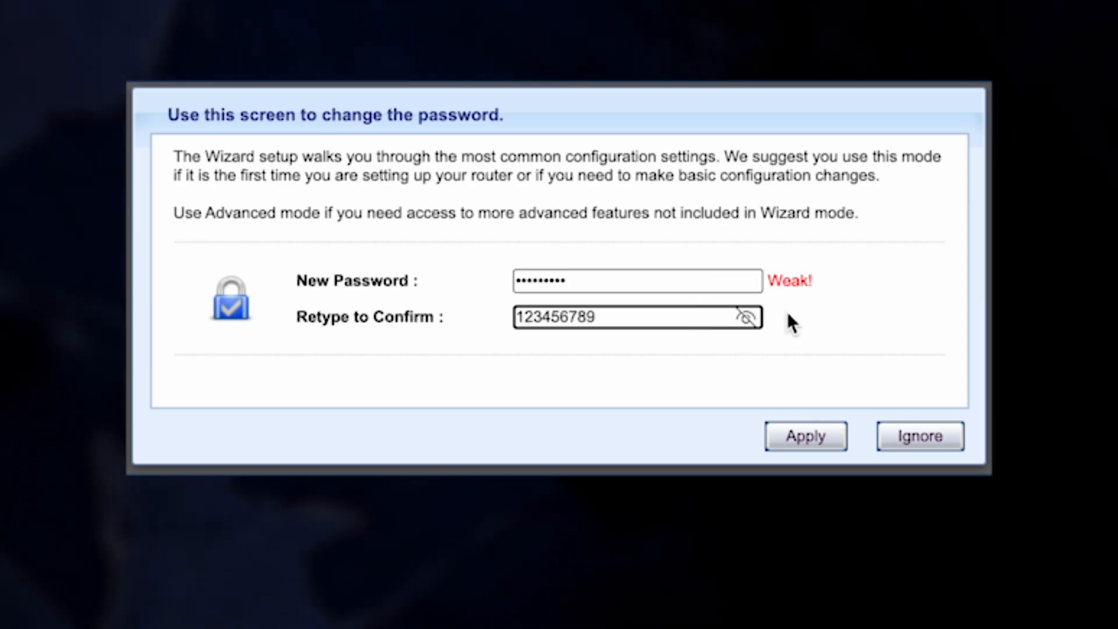
pyautogui.click(796, 438)
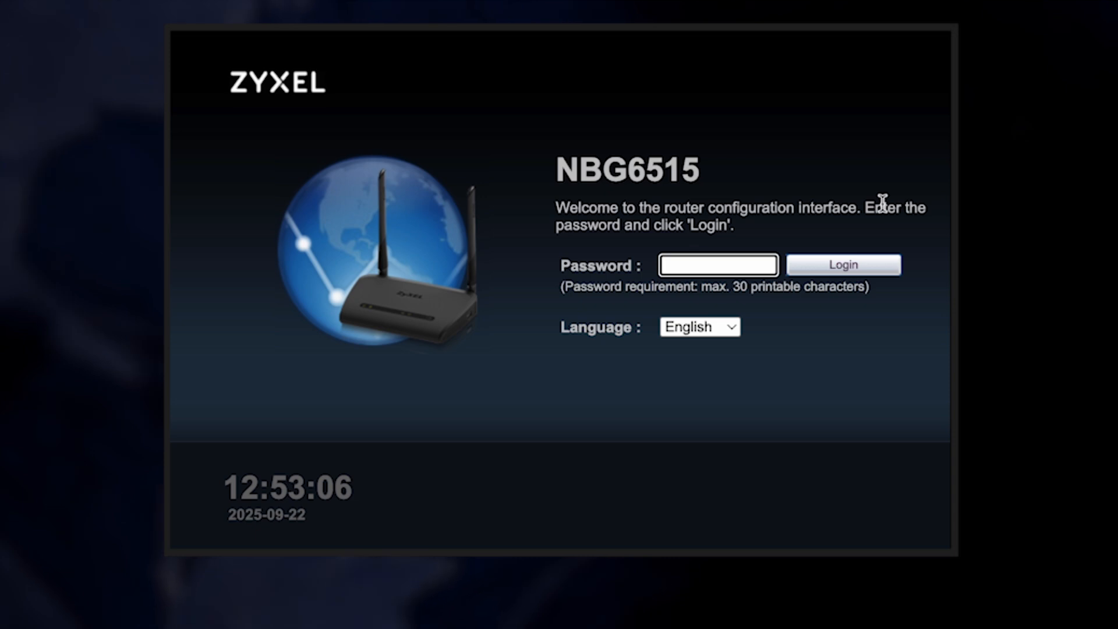
# - Sign in with the newly set admin password after verifying it
pyautogui.write('•••••••••')
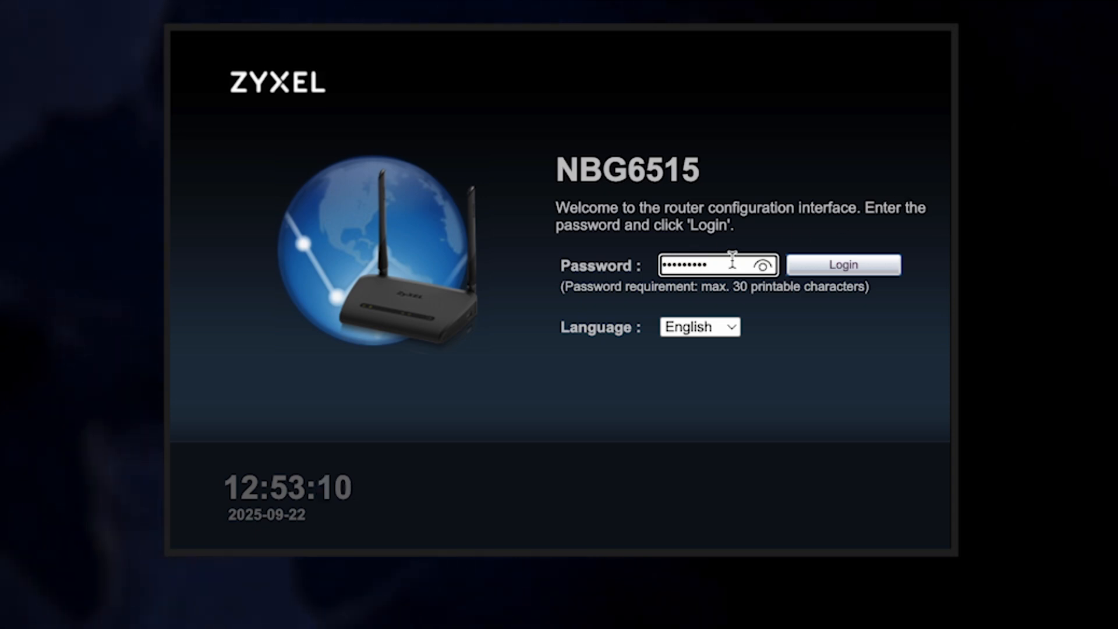
pyautogui.click(763, 267)
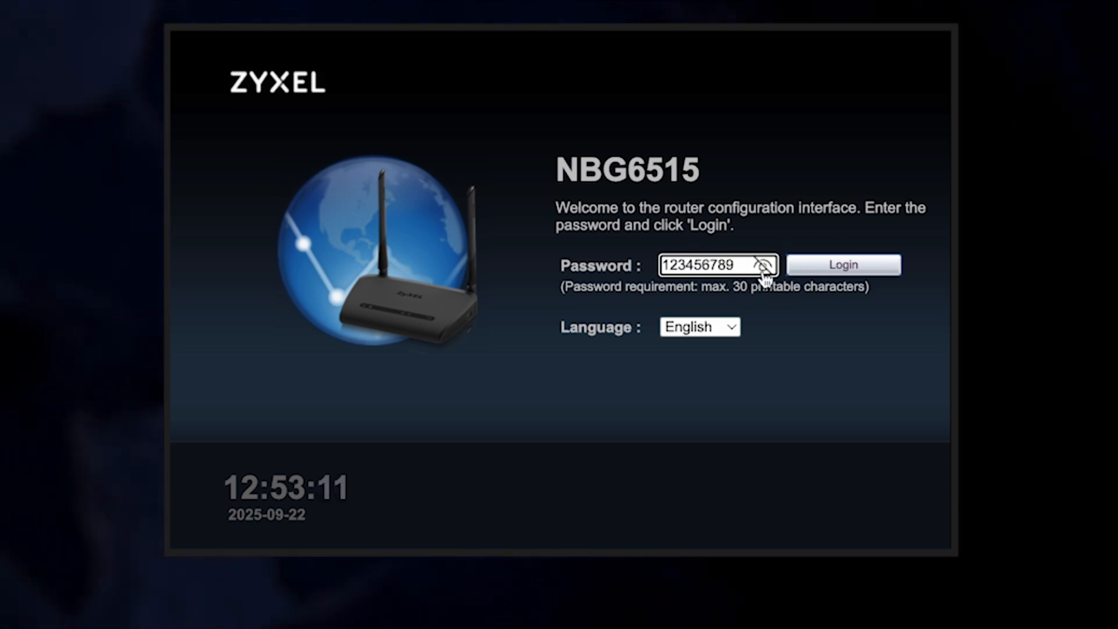
pyautogui.click(835, 277)
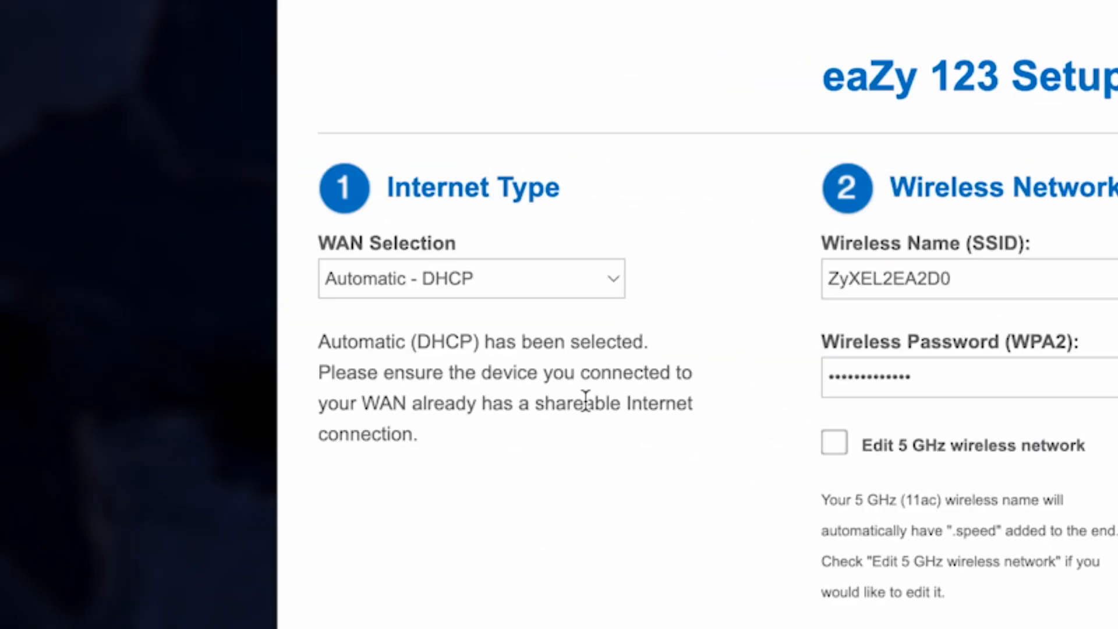
pyautogui.click(610, 279)
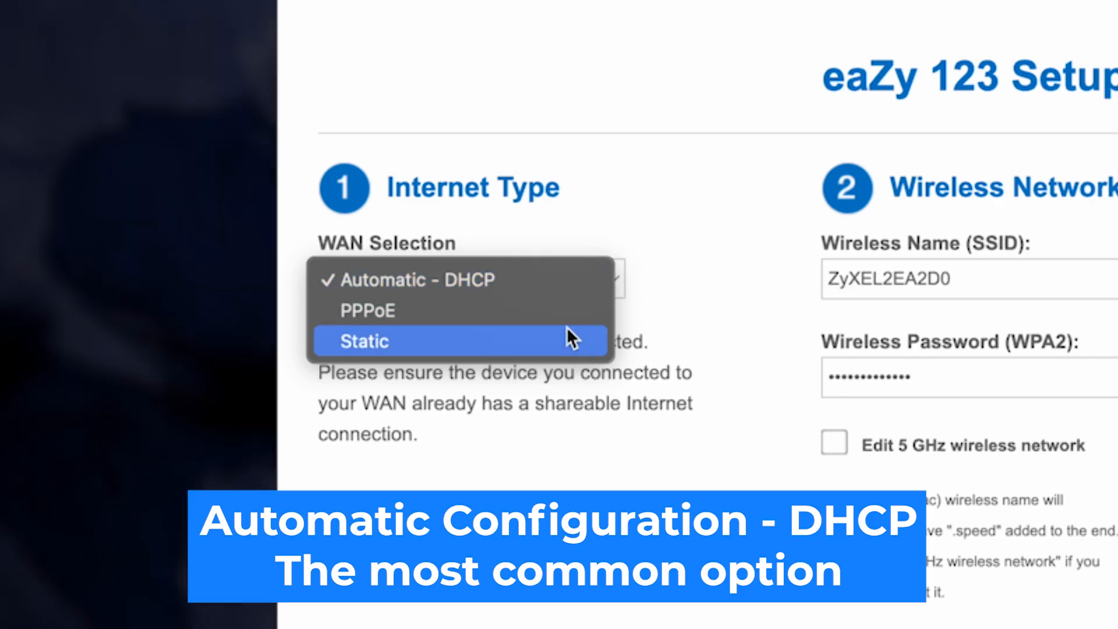
pyautogui.click(474, 280)
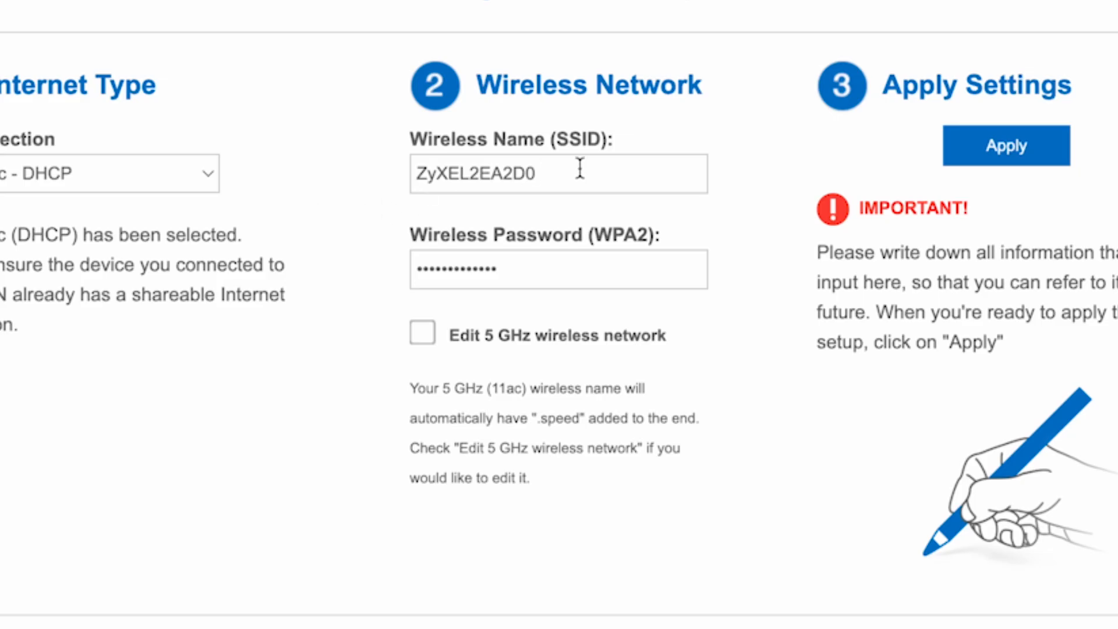
# - Rename the 2.4 GHz Wi-Fi network to ZyXEL and replace its Wi-Fi password
pyautogui.moveTo(548, 173); pyautogui.dragTo(468, 173)
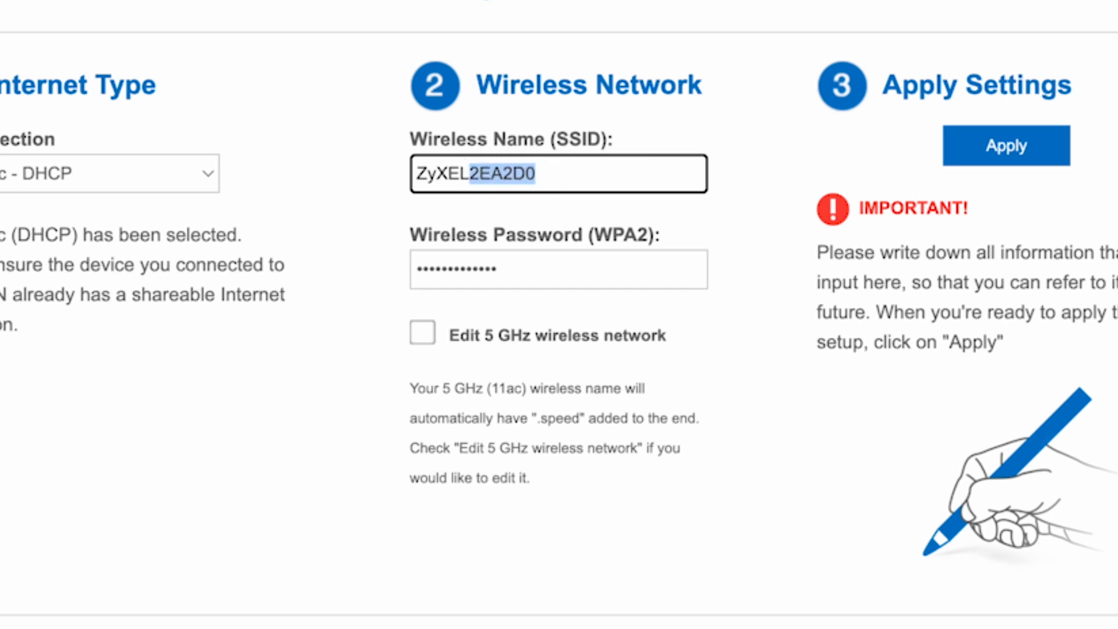
pyautogui.press('BackSpace')
pyautogui.click(742, 450)
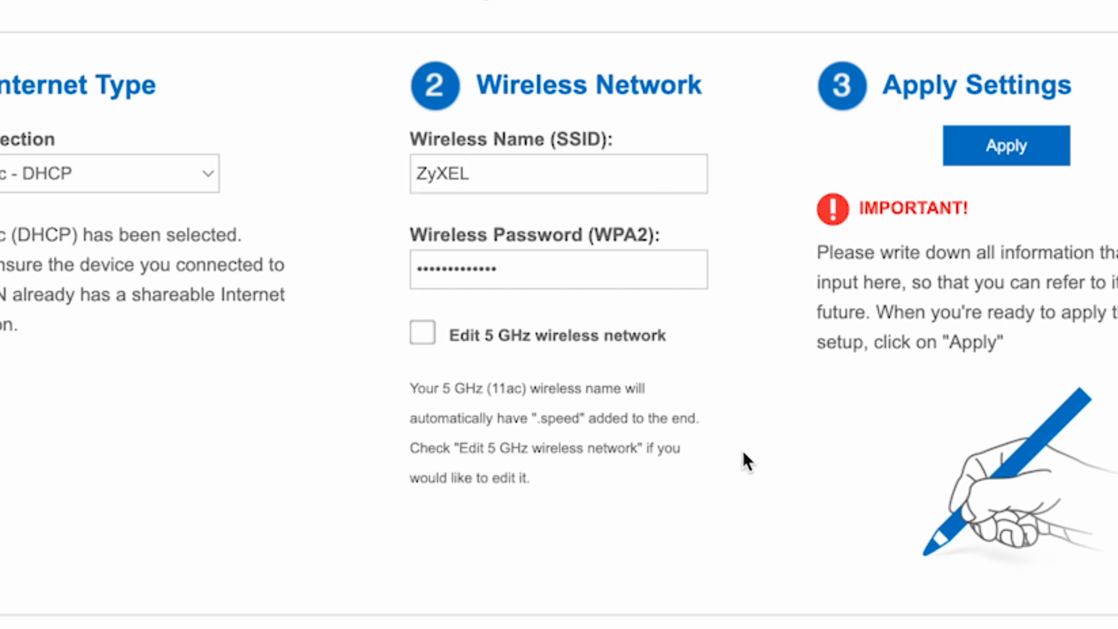
pyautogui.click(578, 262)
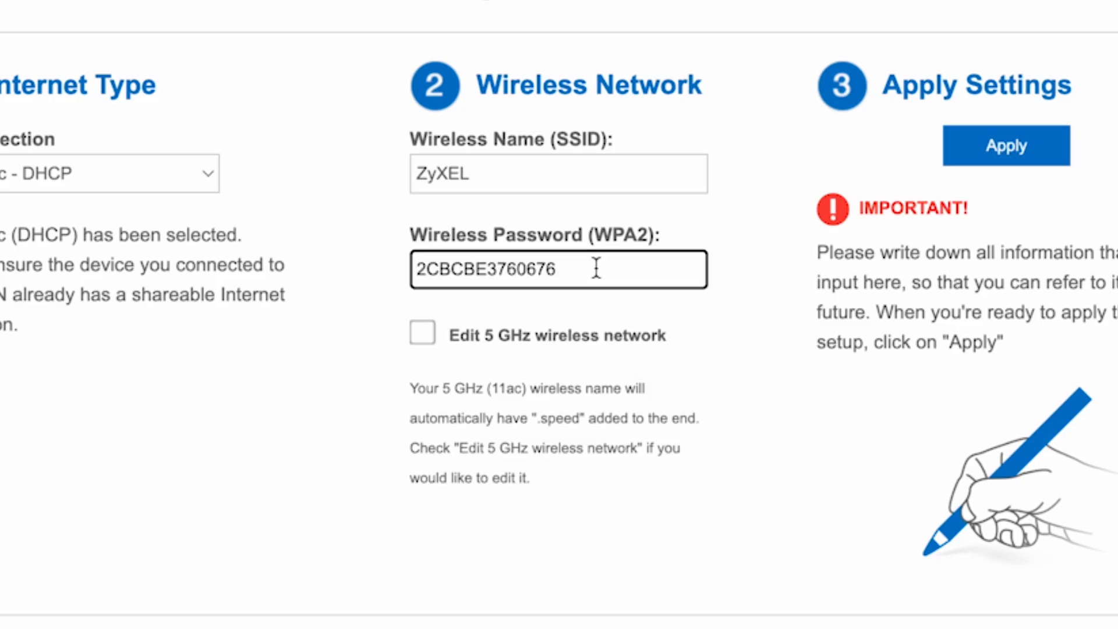
pyautogui.moveTo(595, 268); pyautogui.dragTo(412, 269)
pyautogui.write('123456789')
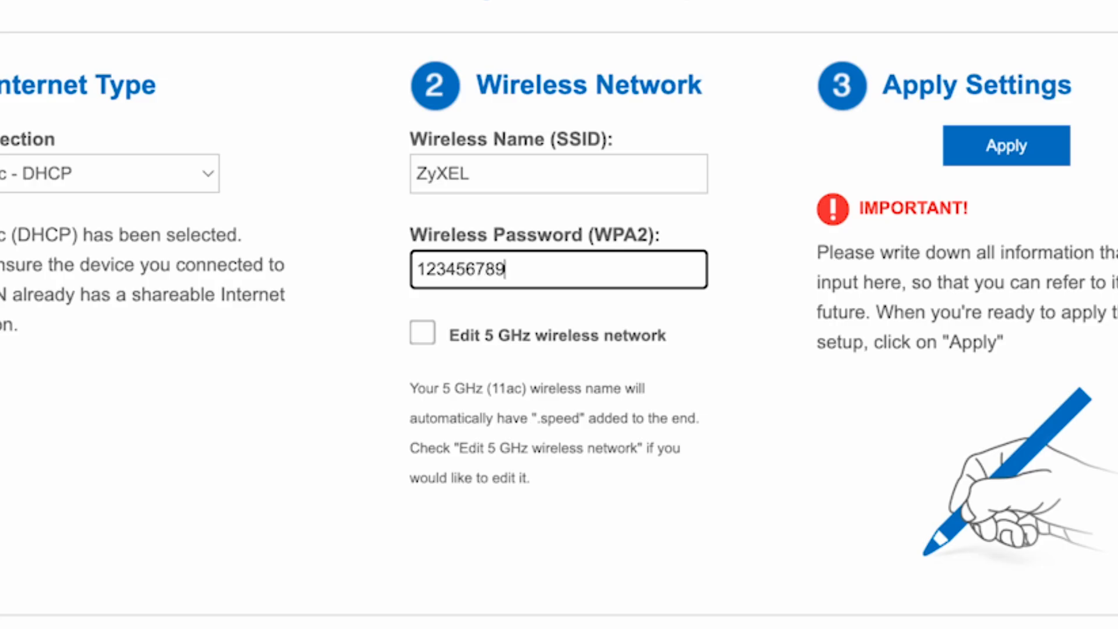
pyautogui.click(682, 418)
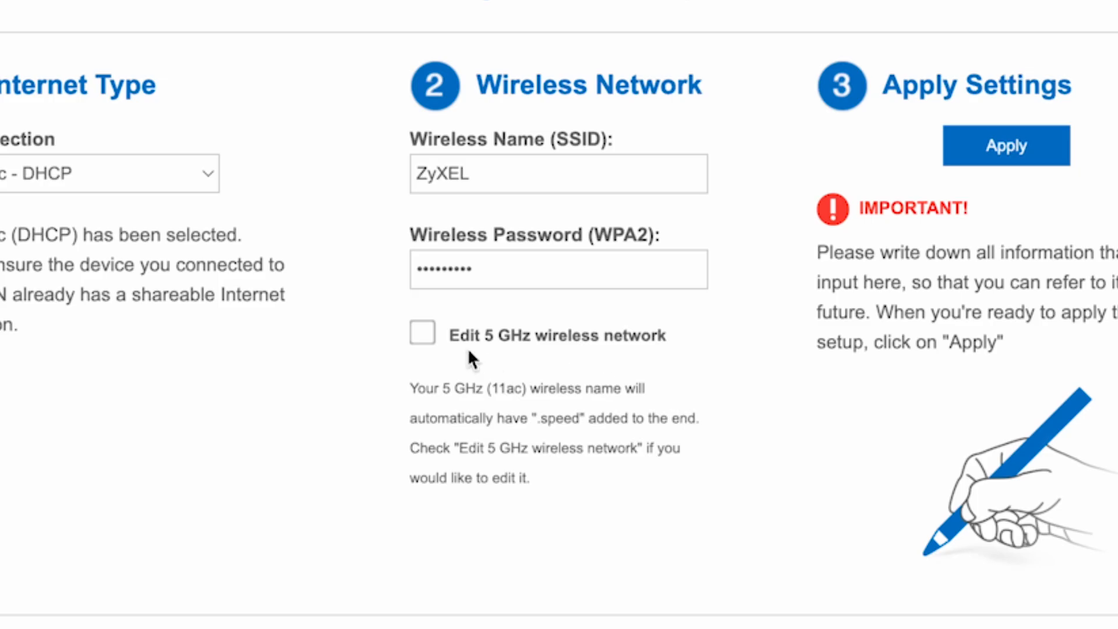
# - Enable separate 5 GHz settings, name it ZyXEL 5G, append 5G to its password, and apply
pyautogui.click(430, 336)
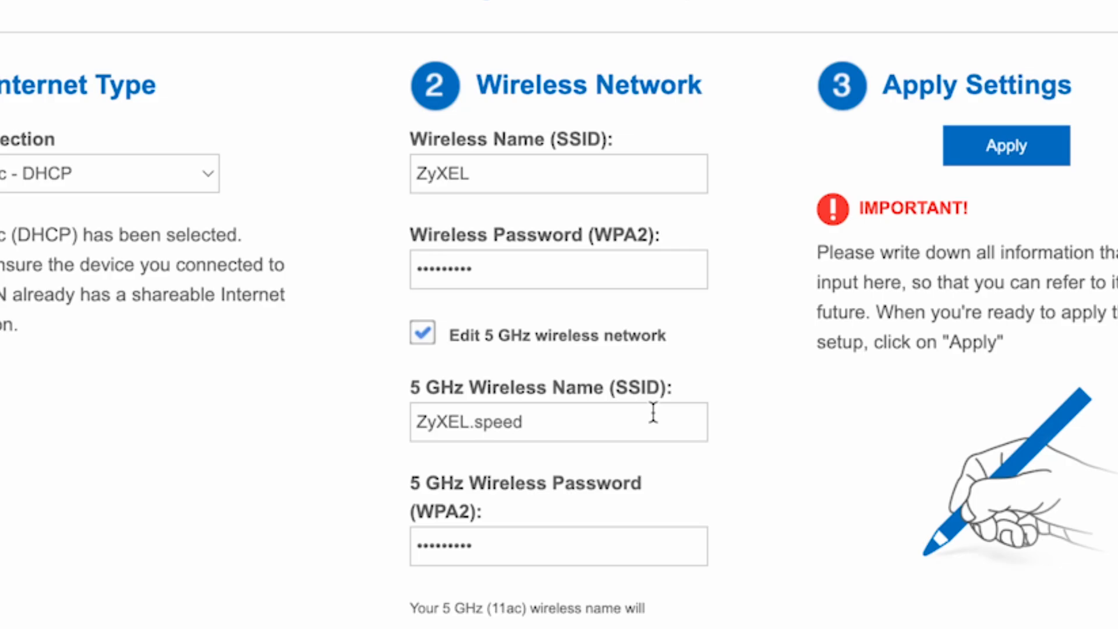
pyautogui.click(565, 422)
pyautogui.moveTo(566, 422); pyautogui.dragTo(474, 420)
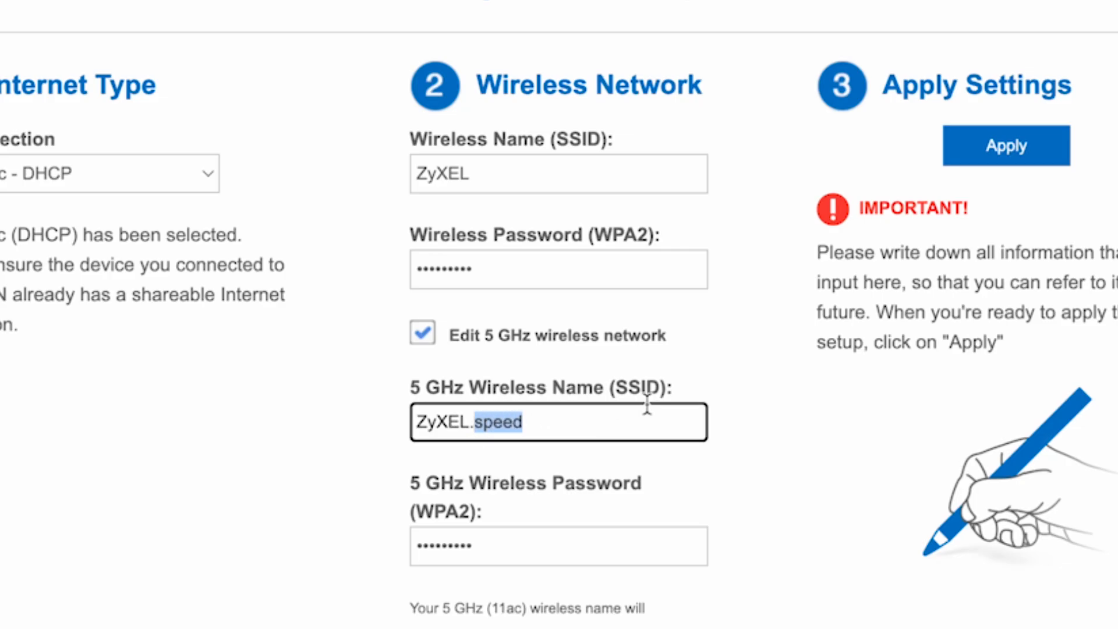
pyautogui.press('BackSpace')
pyautogui.press('BackSpace')
pyautogui.write('5G')
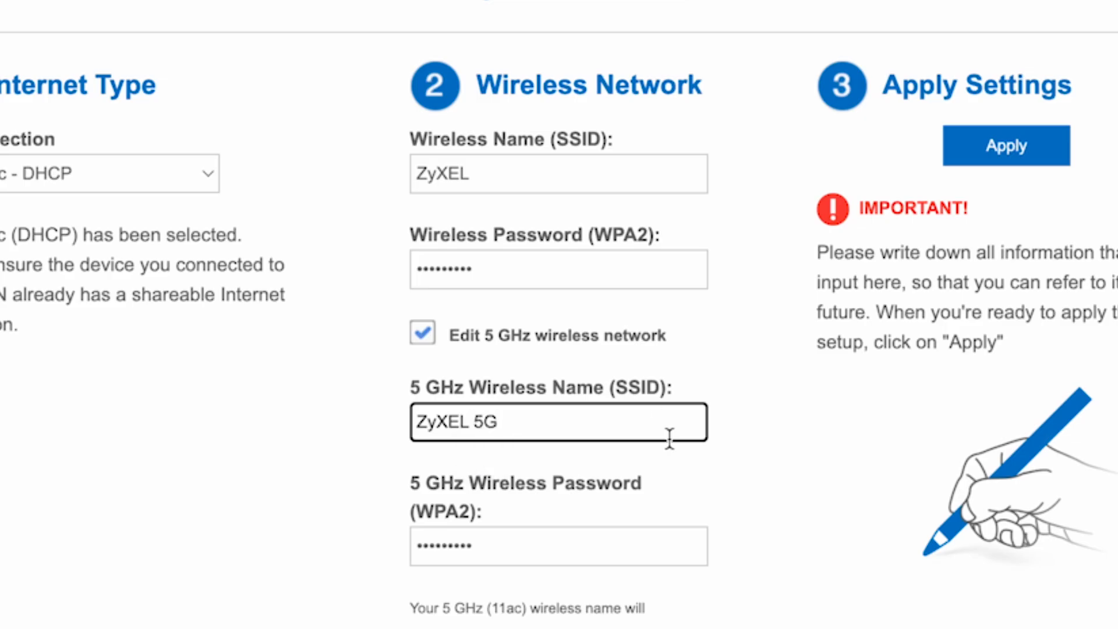
pyautogui.click(627, 560)
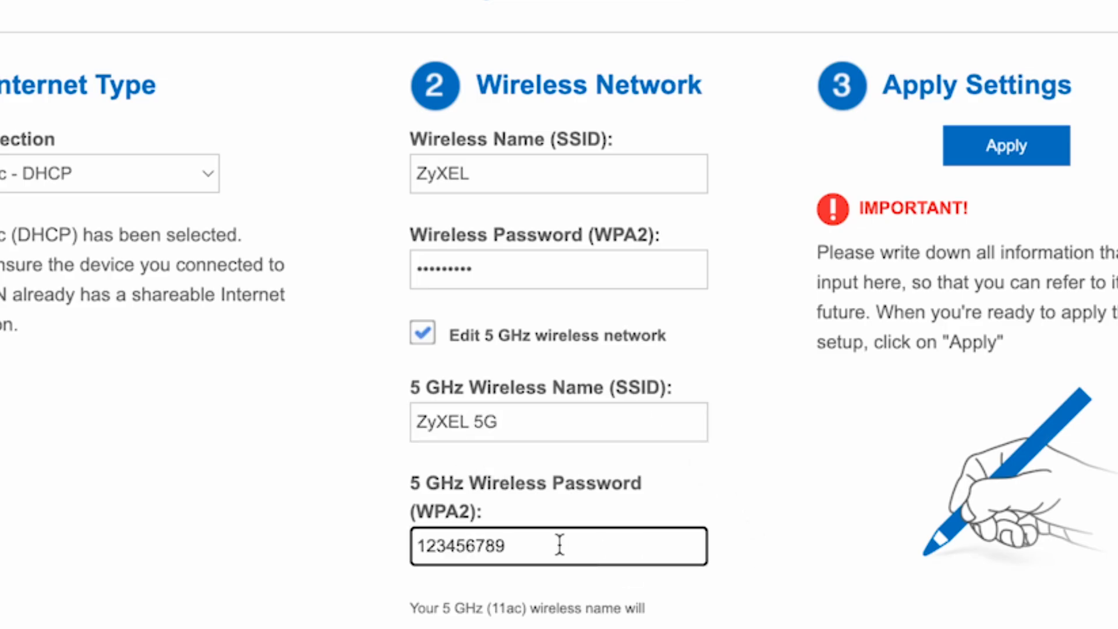
pyautogui.click(580, 537)
pyautogui.write('5G')
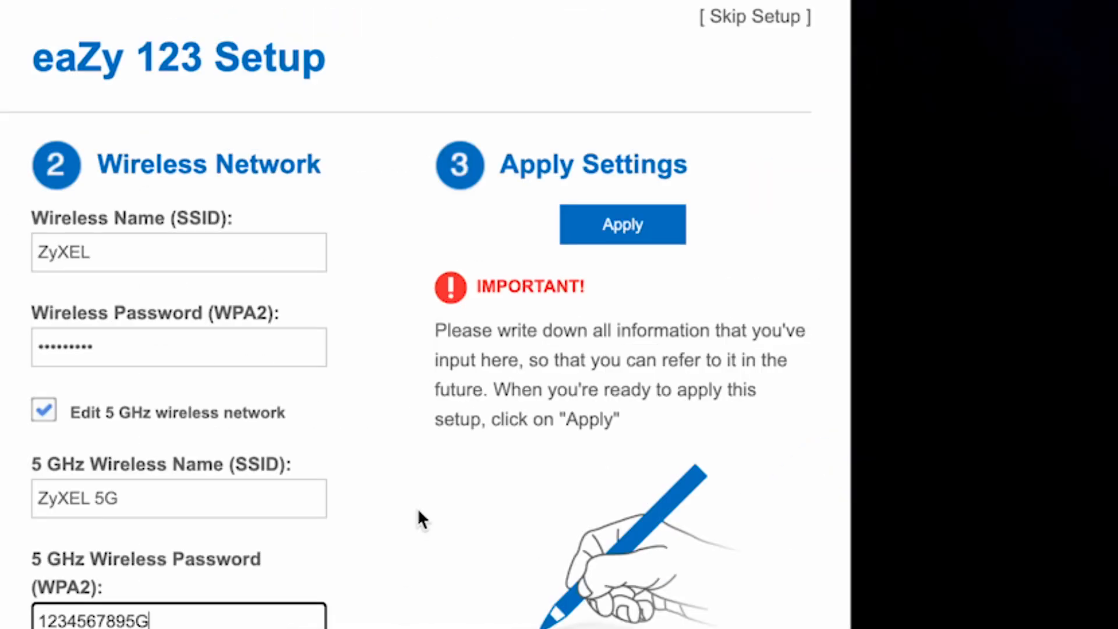
pyautogui.click(671, 225)
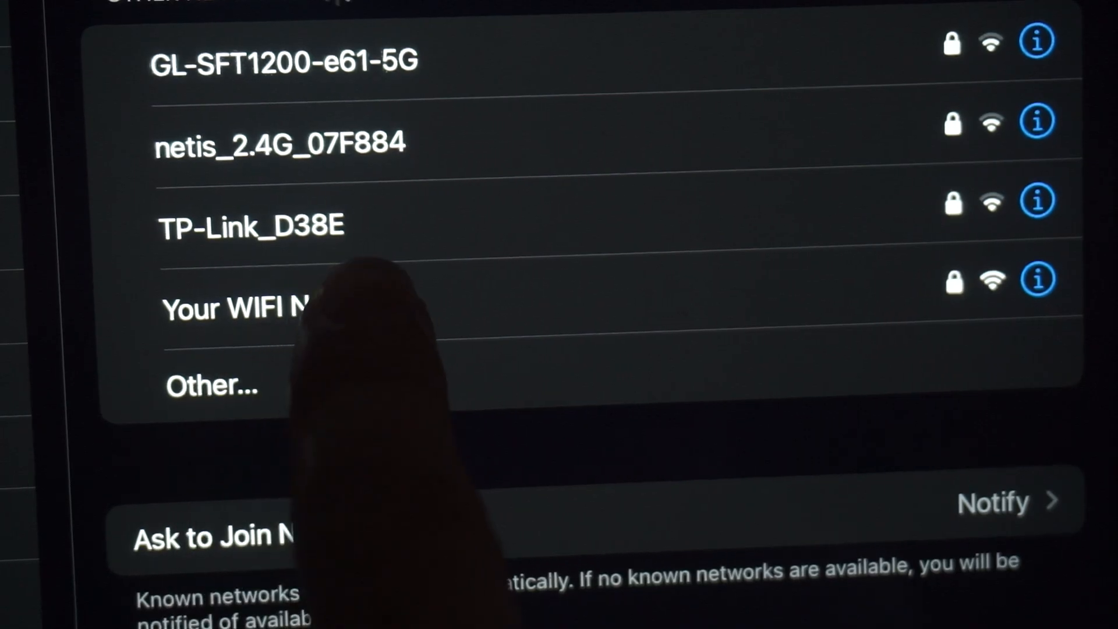
# - Join the new Wi-Fi network on the tablet and go to the Network Map home page
pyautogui.click(349, 297)
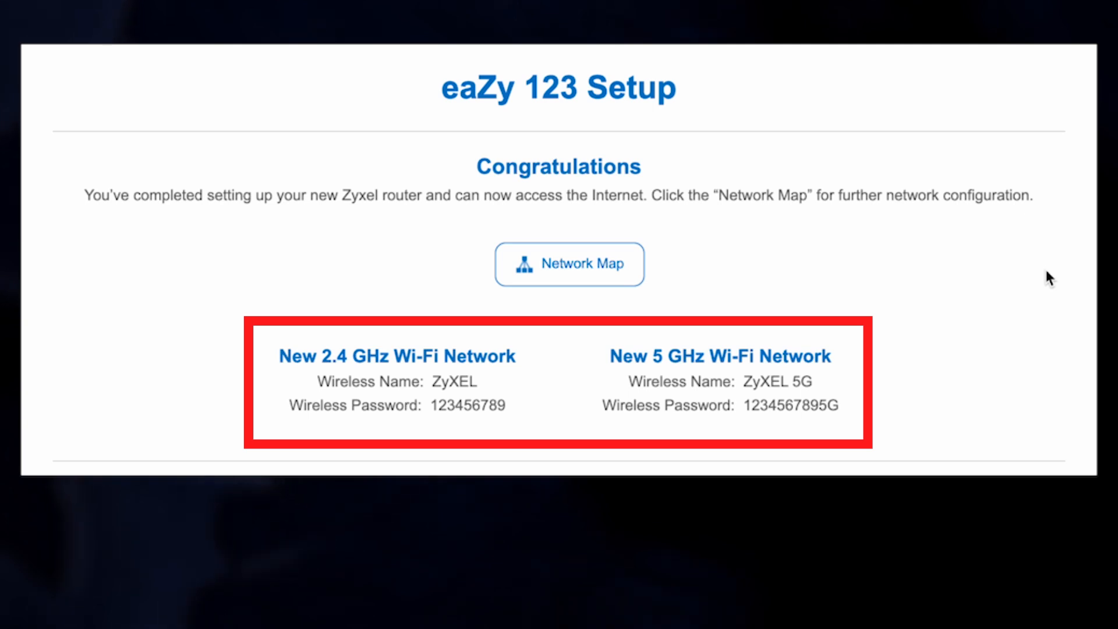
pyautogui.click(591, 263)
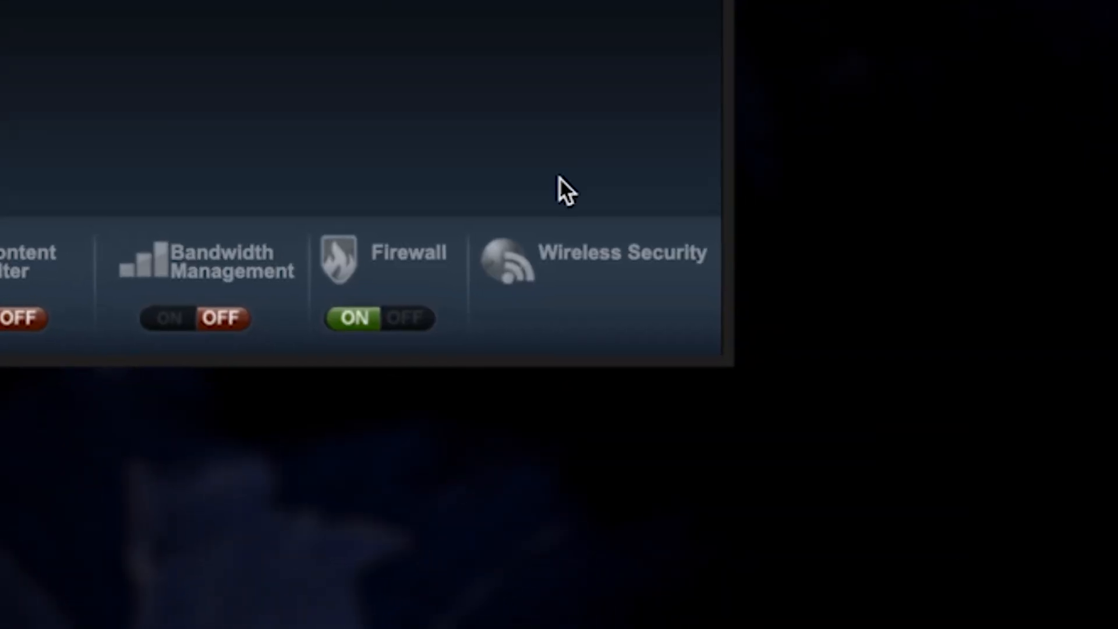
pyautogui.click(827, 452)
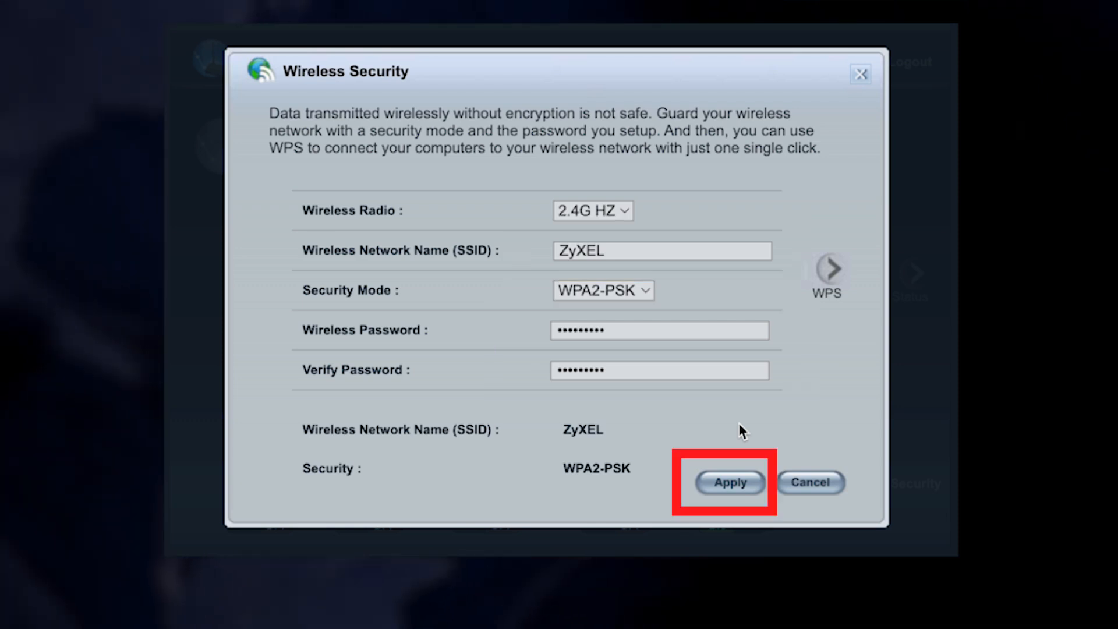
pyautogui.click(746, 481)
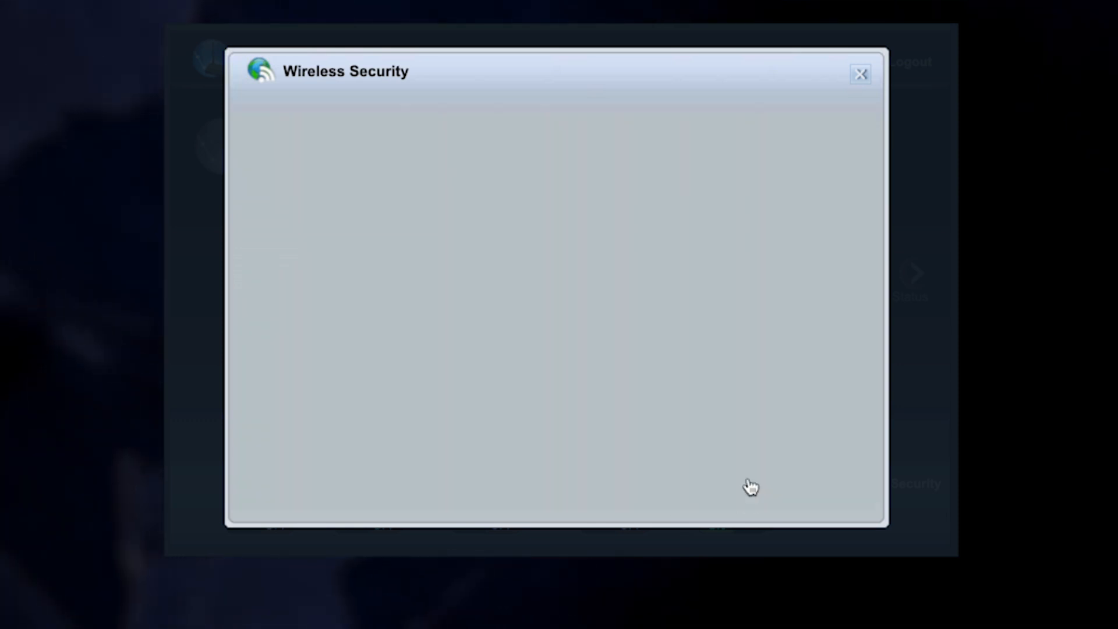
pyautogui.click(622, 213)
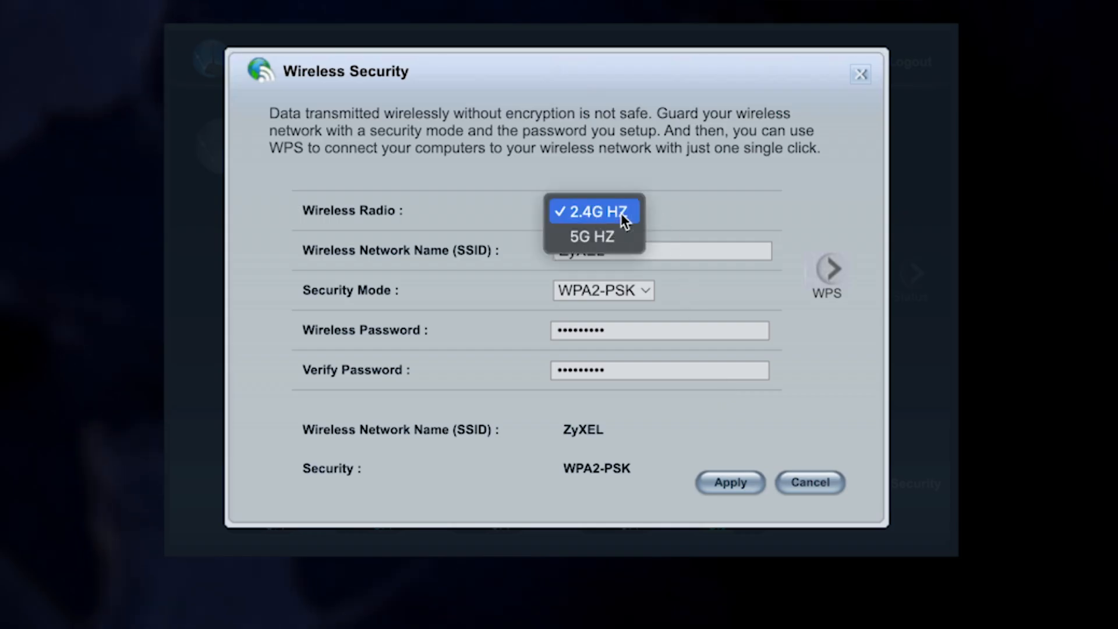
pyautogui.click(614, 235)
pyautogui.click(632, 214)
pyautogui.click(634, 194)
pyautogui.click(632, 333)
pyautogui.click(629, 373)
pyautogui.click(735, 482)
pyautogui.click(859, 77)
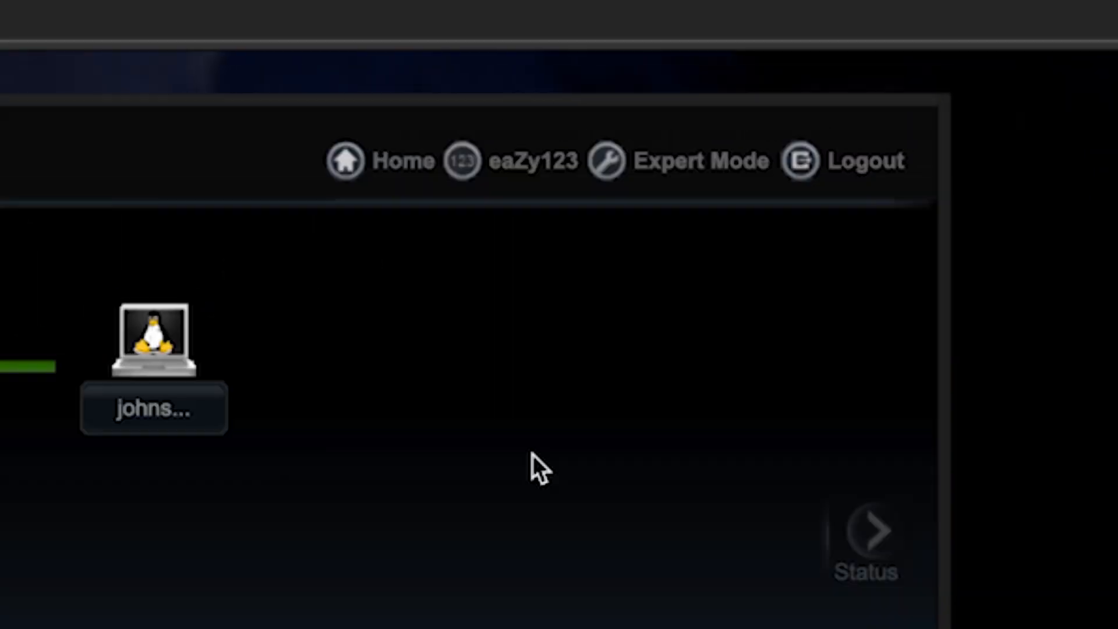
# - Restart the router from Expert Mode Maintenance > Restart, confirm, then rejoin its Wi-Fi on the tablet
pyautogui.click(670, 185)
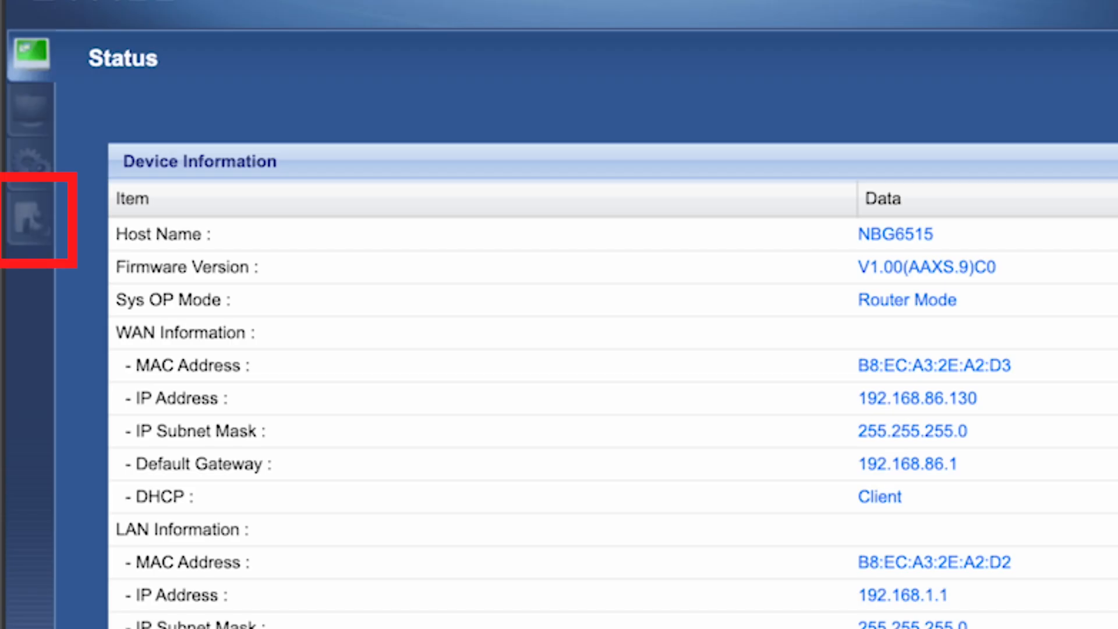
pyautogui.click(21, 216)
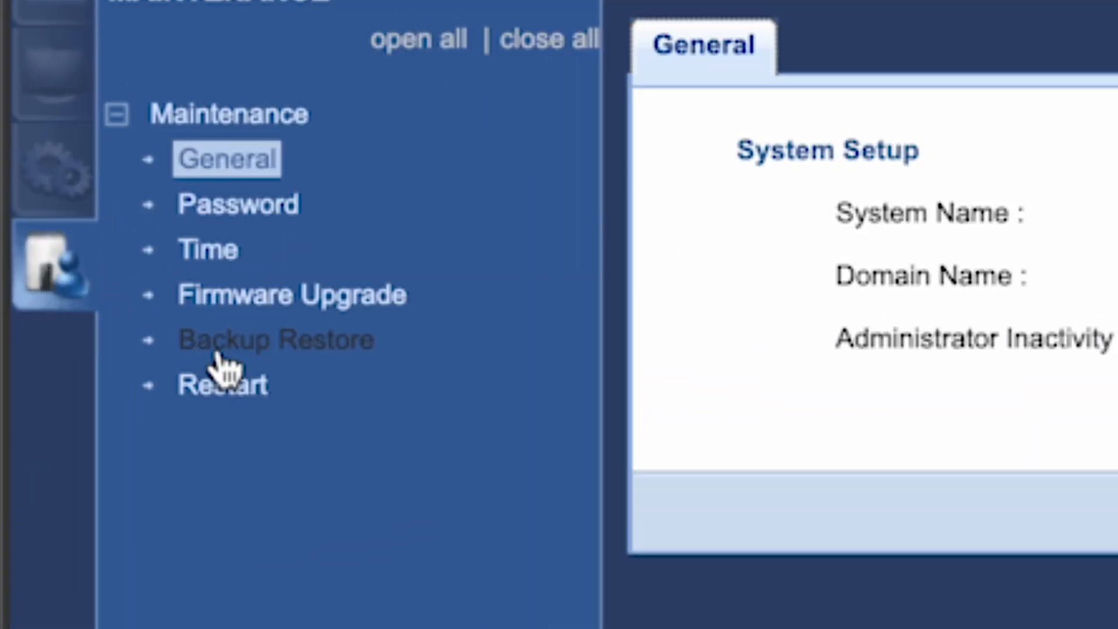
pyautogui.click(223, 389)
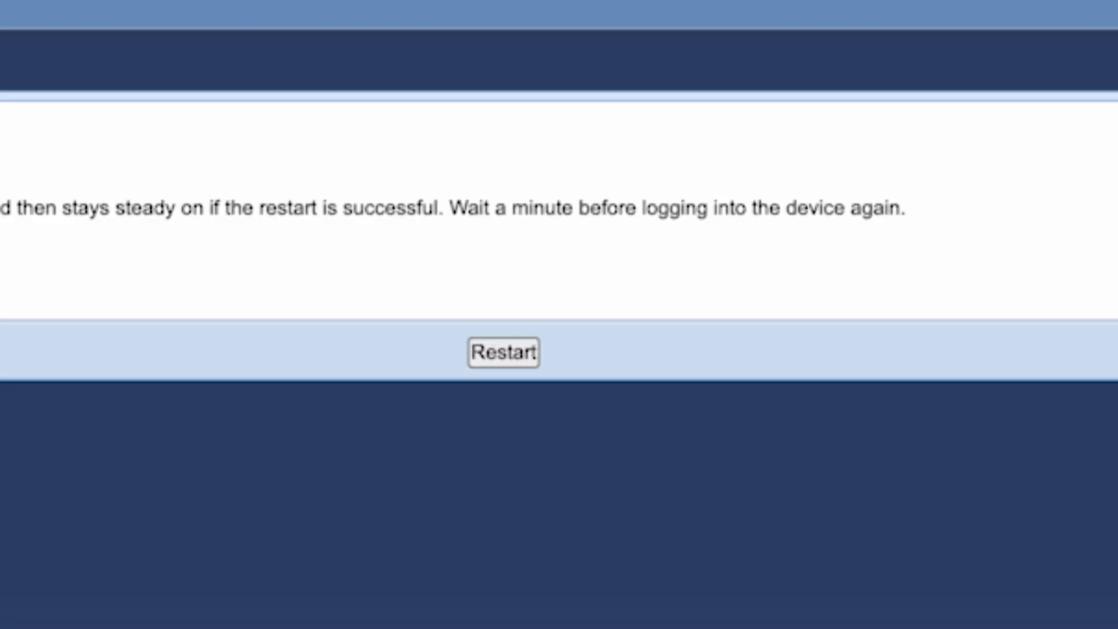
pyautogui.click(510, 353)
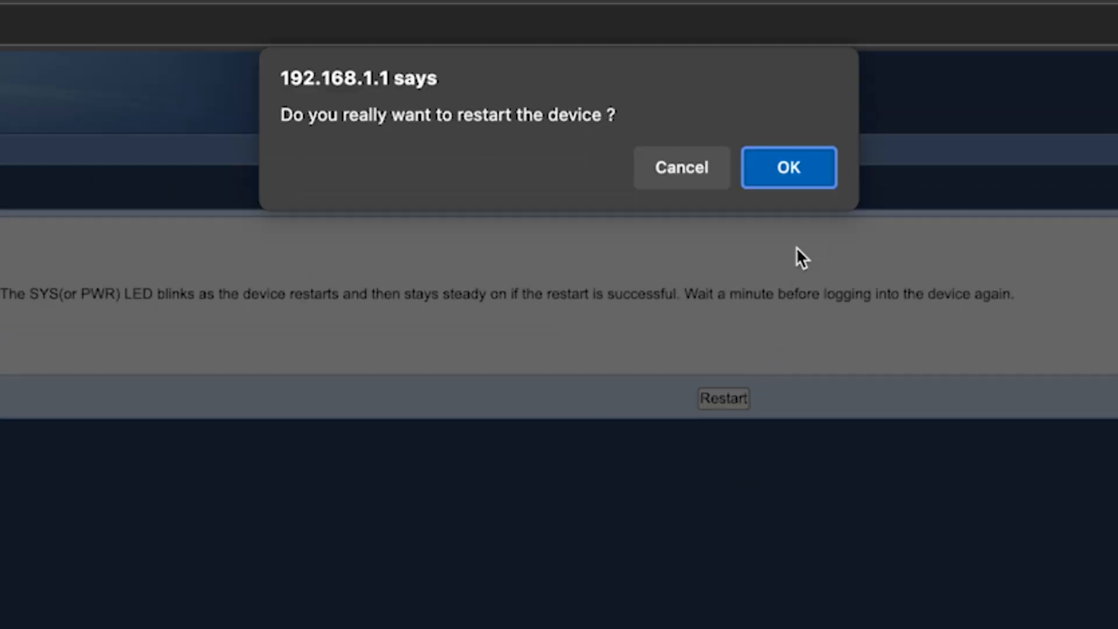
pyautogui.click(796, 171)
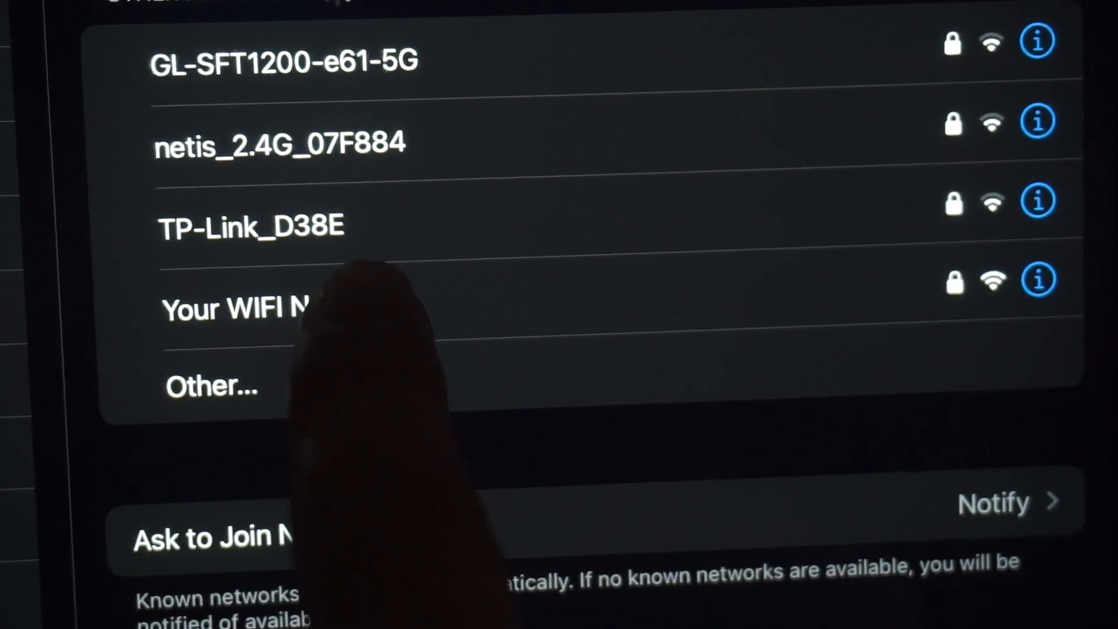
pyautogui.click(349, 304)
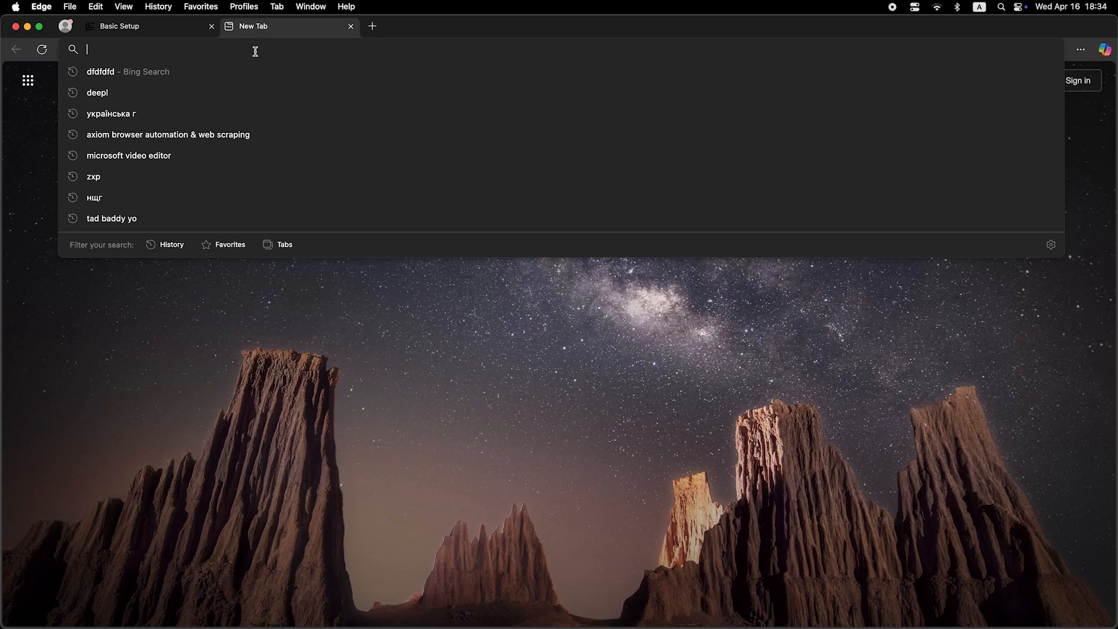
# - Reload the router page in the browser and log back in with the admin password
pyautogui.write('dfdfdfdf')
pyautogui.press('Return')
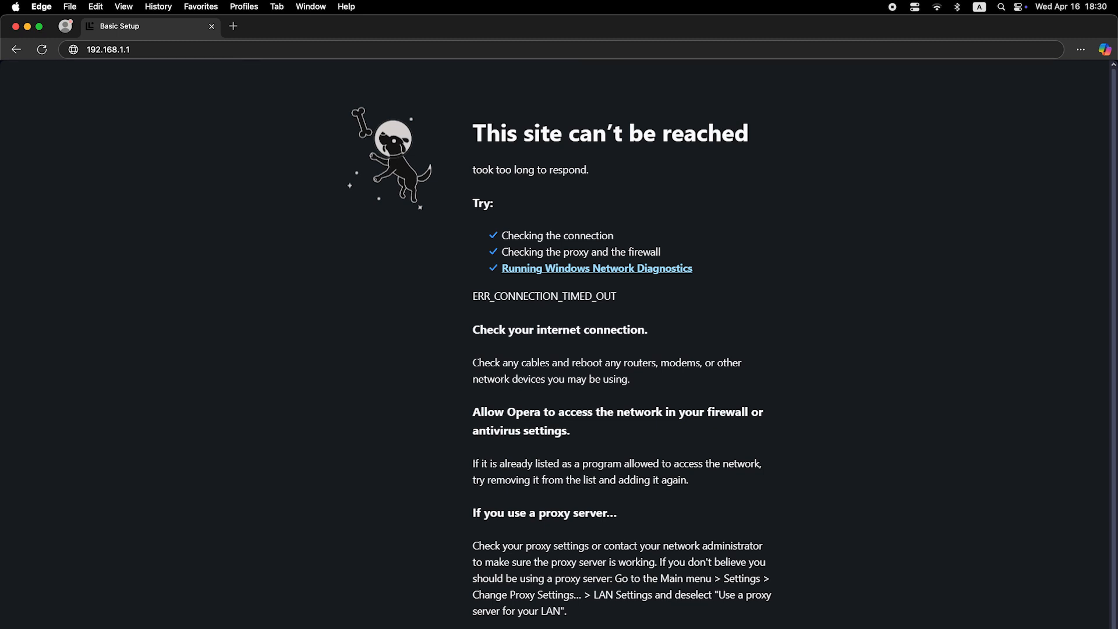
pyautogui.click(692, 263)
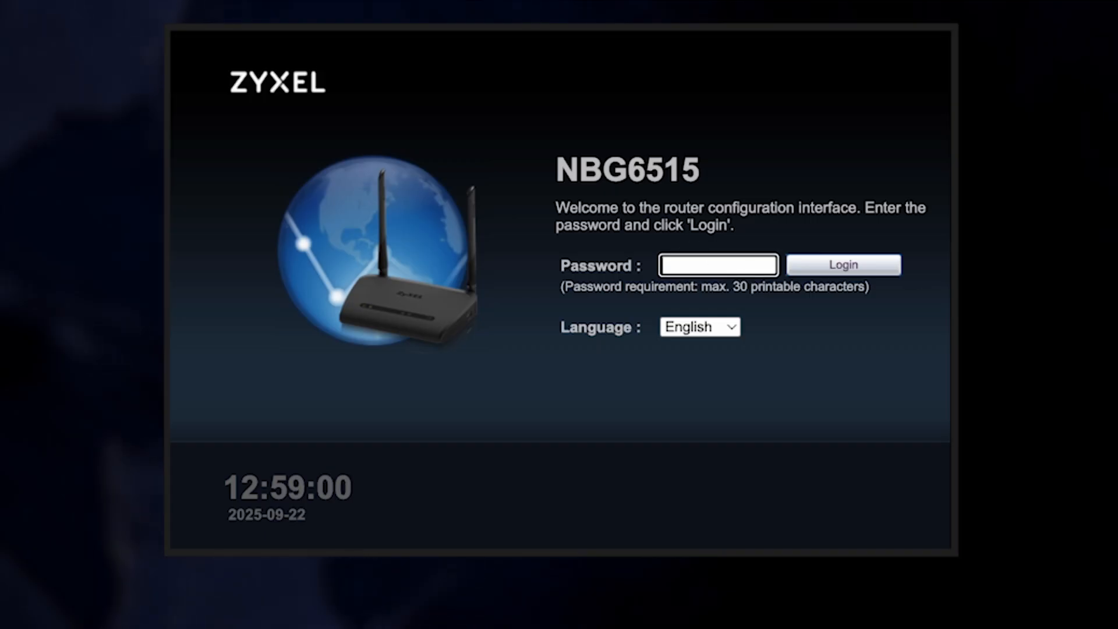
pyautogui.write('password')
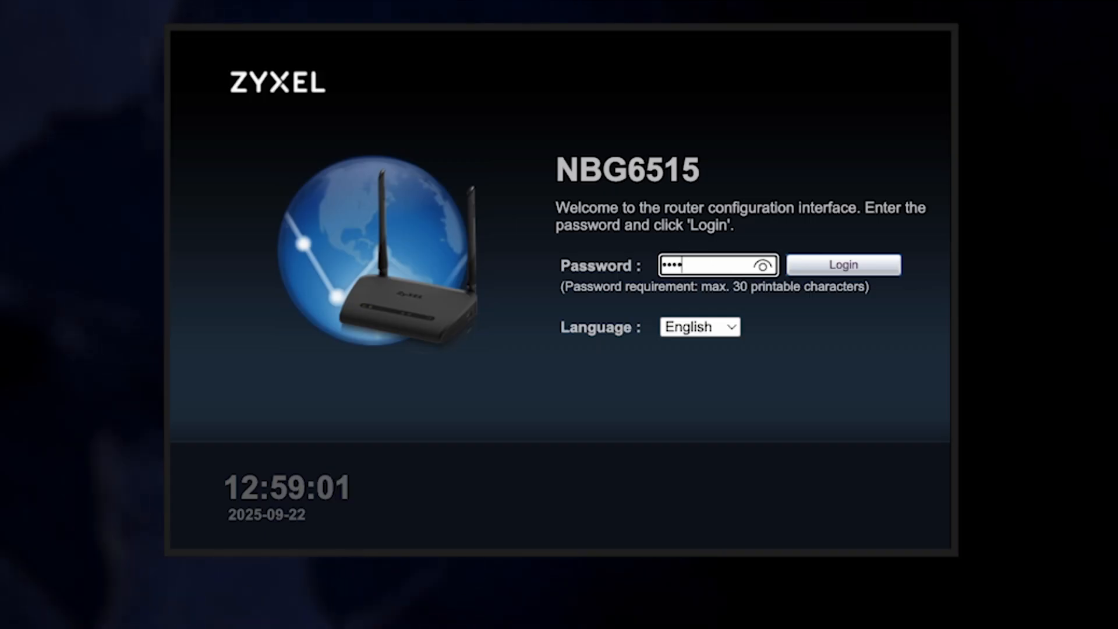
pyautogui.click(855, 267)
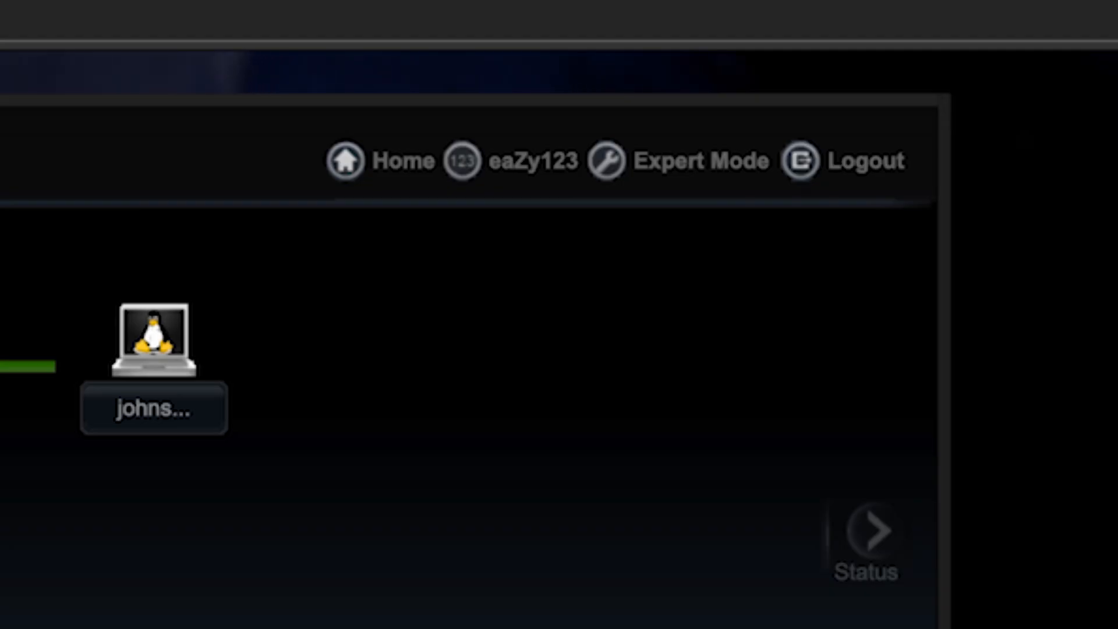
# - In Expert Mode's WAN settings, set the WAN MAC address to clone the computer's MAC
pyautogui.click(712, 164)
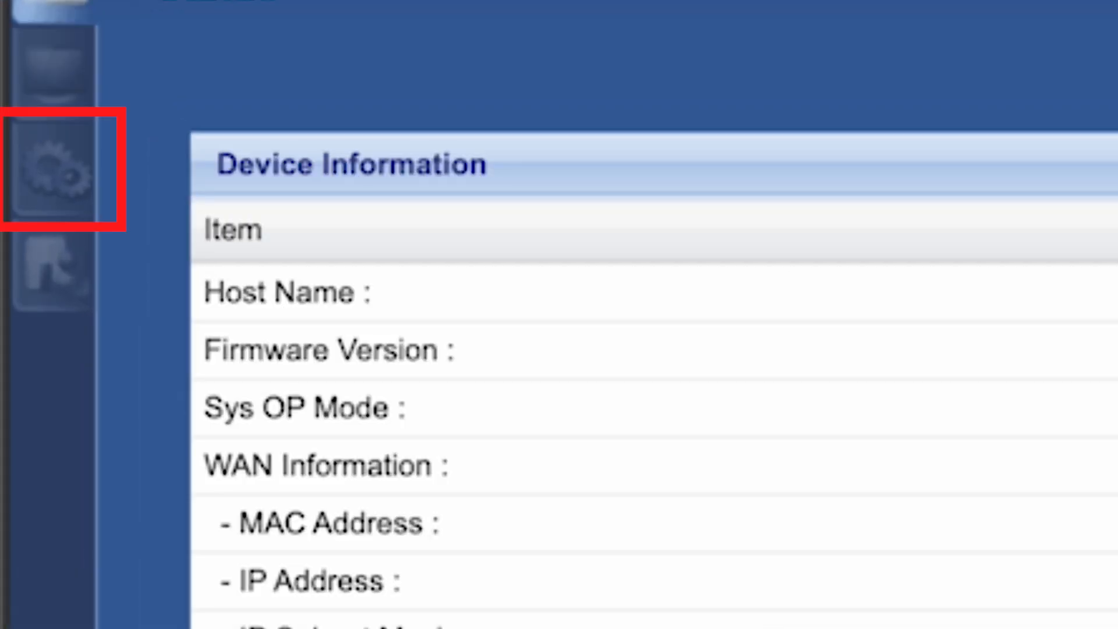
pyautogui.click(81, 173)
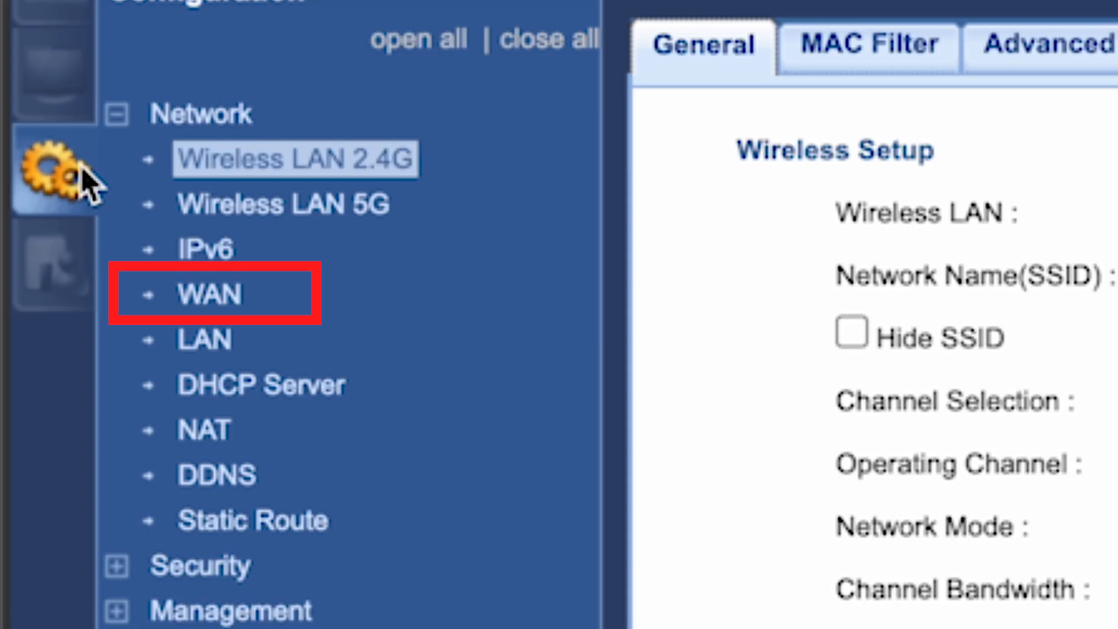
pyautogui.click(216, 295)
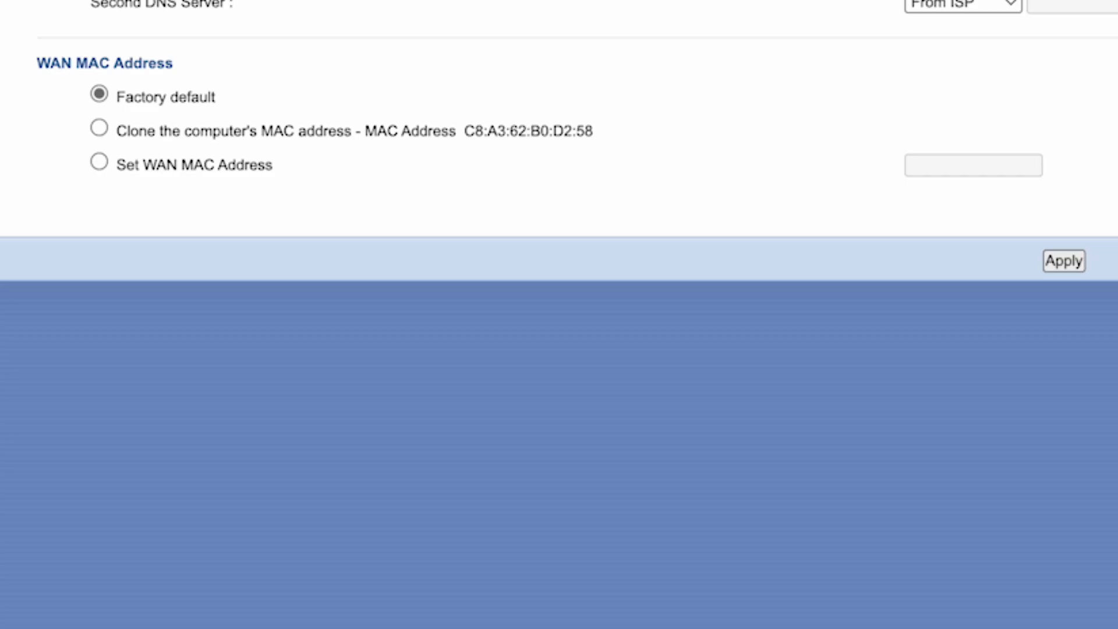
pyautogui.click(99, 128)
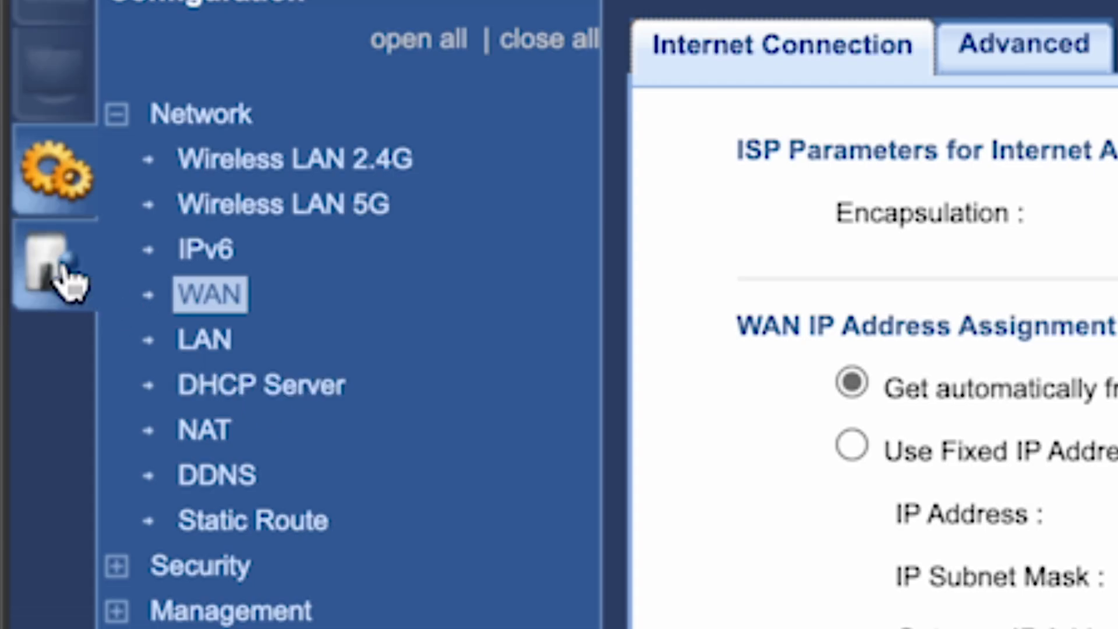
pyautogui.click(67, 279)
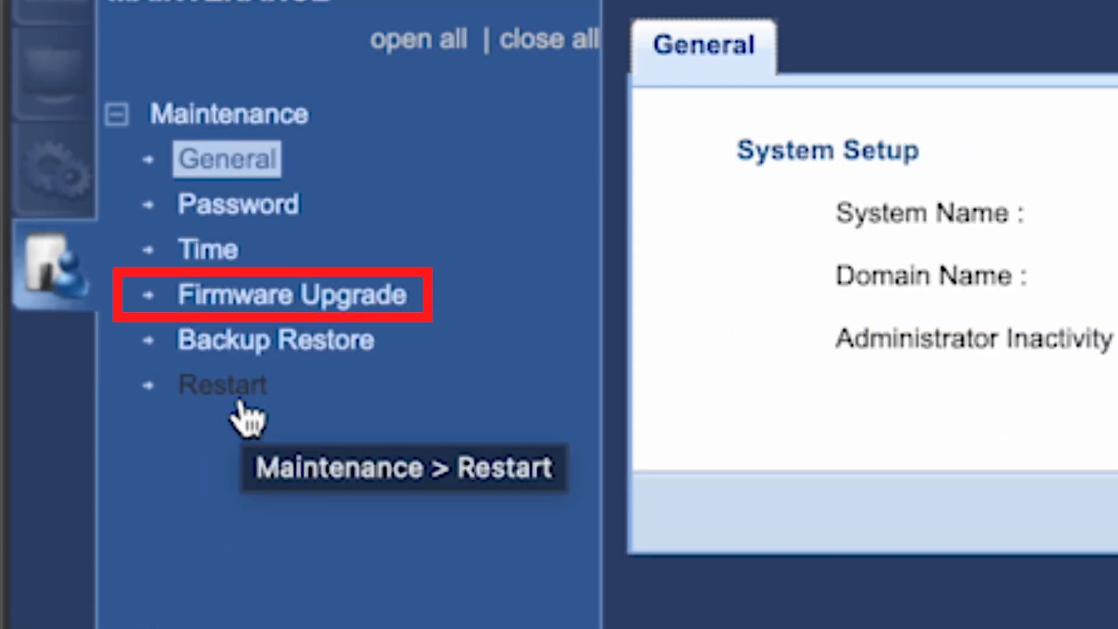
# - Run the online firmware check, restart the router, then test internet by searching 'dfdfdfdf' in the browser
pyautogui.click(270, 313)
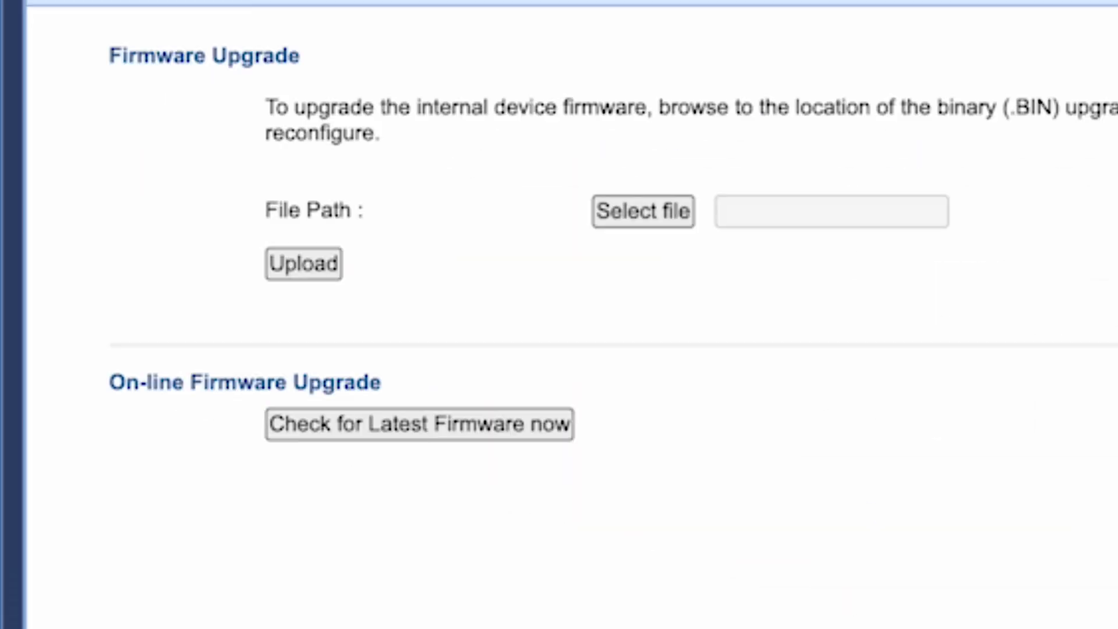
pyautogui.click(343, 436)
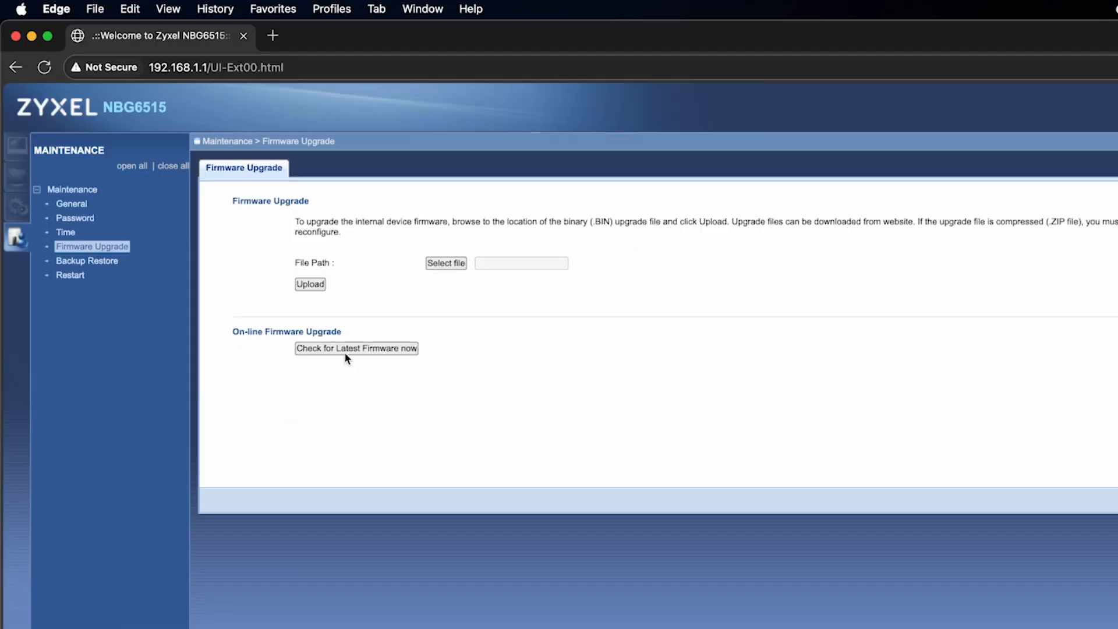
pyautogui.click(76, 278)
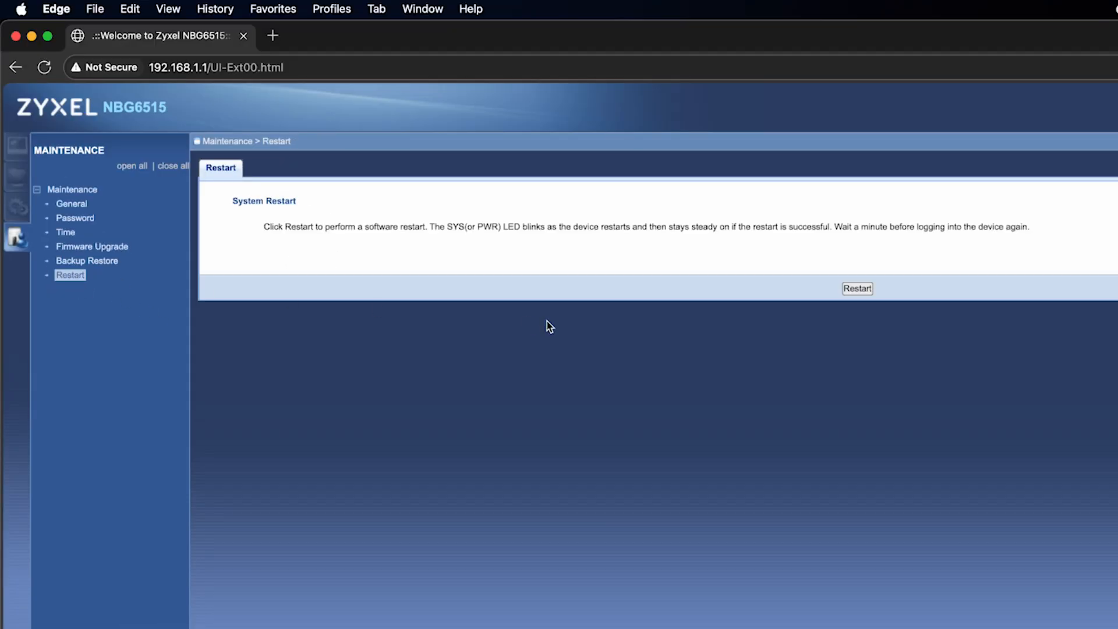
pyautogui.click(858, 289)
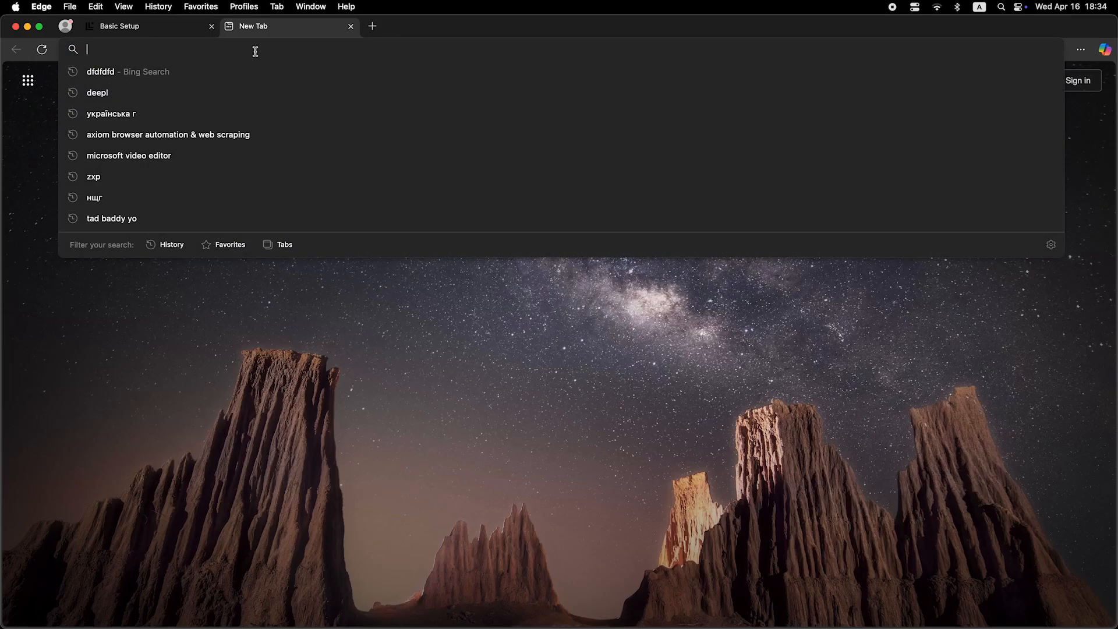
pyautogui.write('dfdfdfdf')
pyautogui.press('Return')
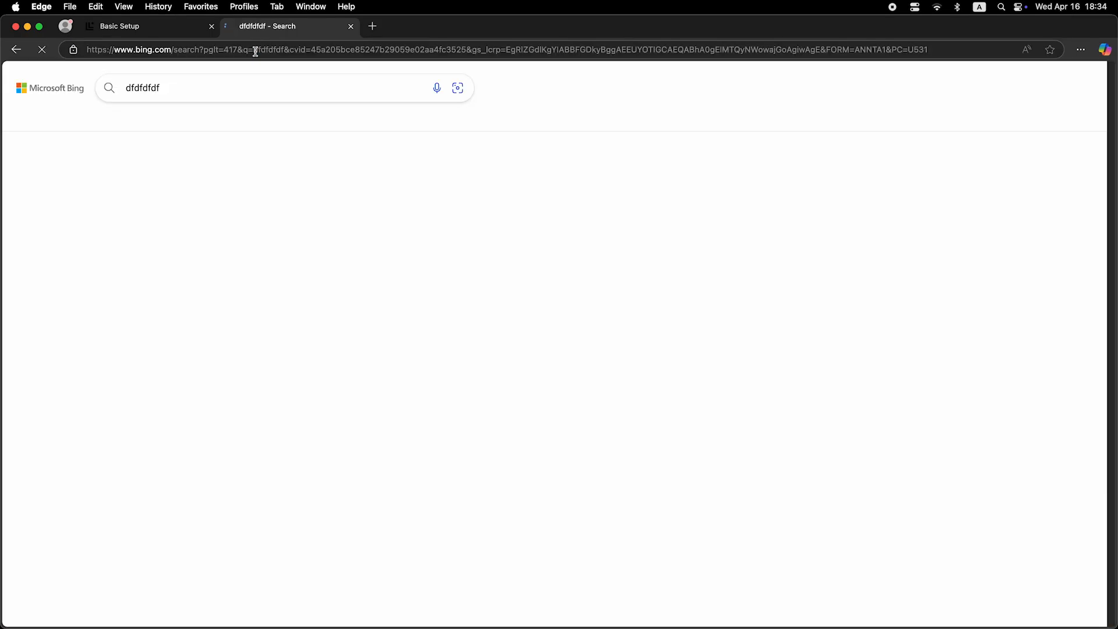